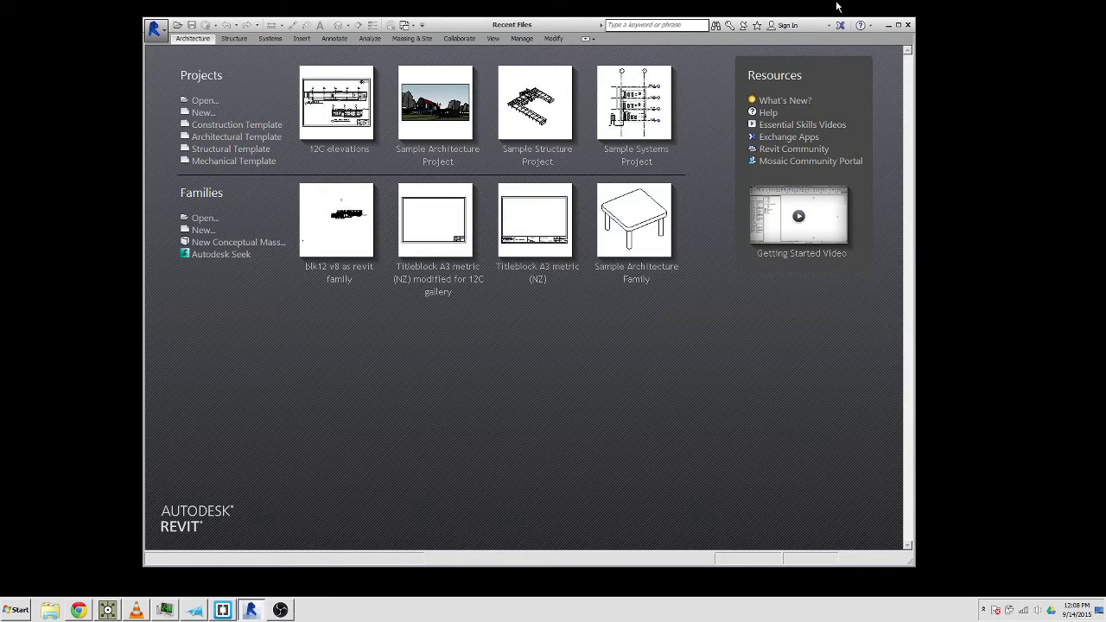
# Maximize the program window and create a new project from the Architectural Template
pyautogui.click(899, 27)
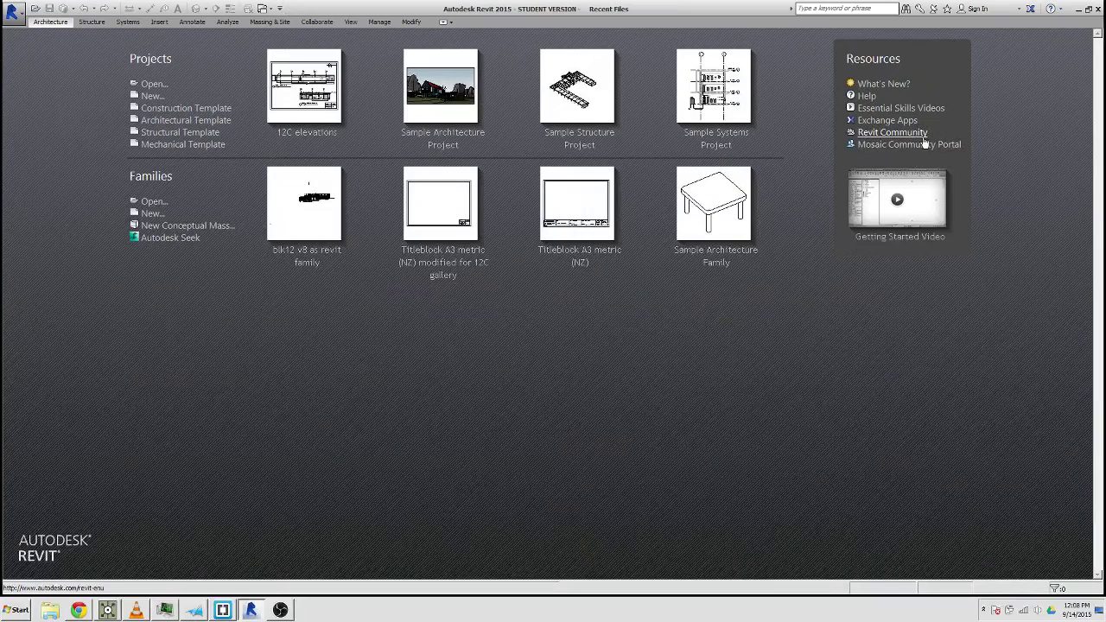
pyautogui.click(177, 123)
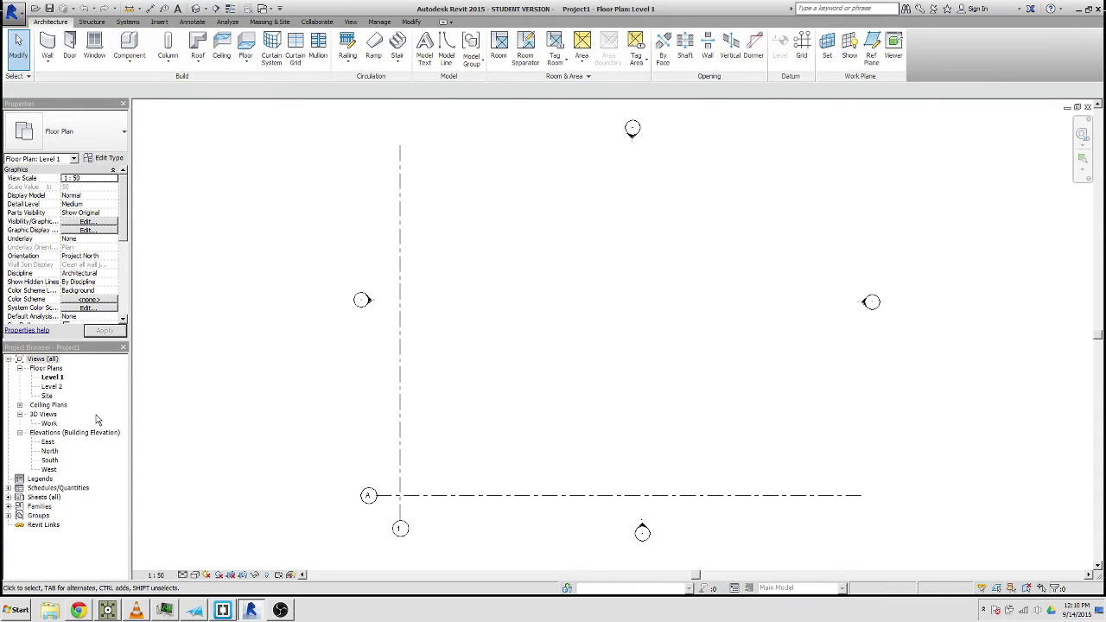
# View the Level 2 and Site floor plans and expand the list of ceiling plans
pyautogui.doubleClick(53, 387)
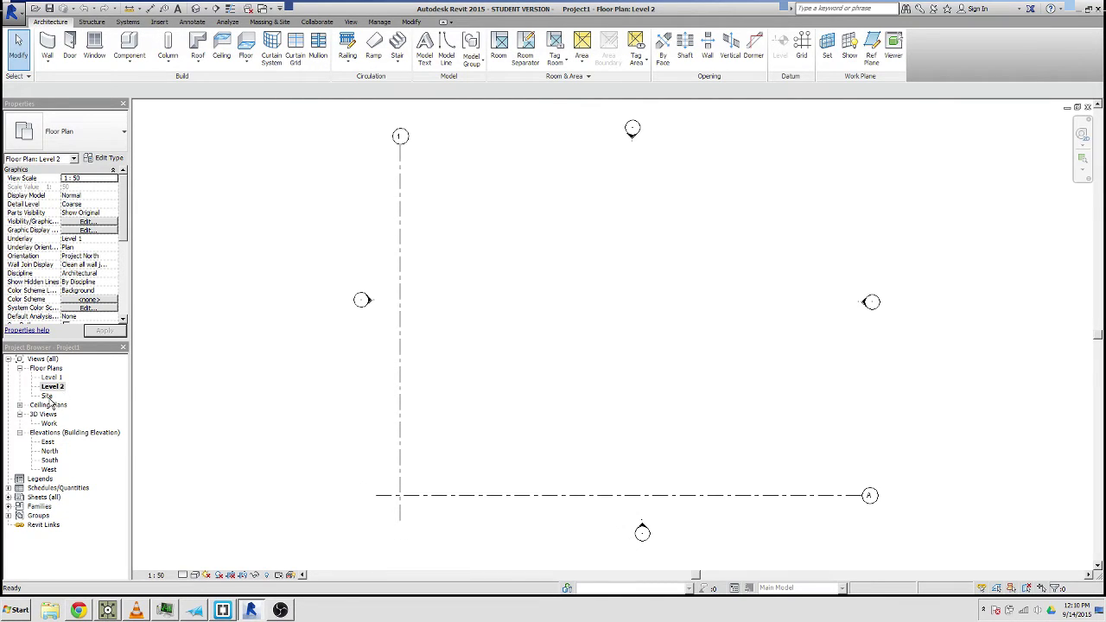
pyautogui.doubleClick(47, 395)
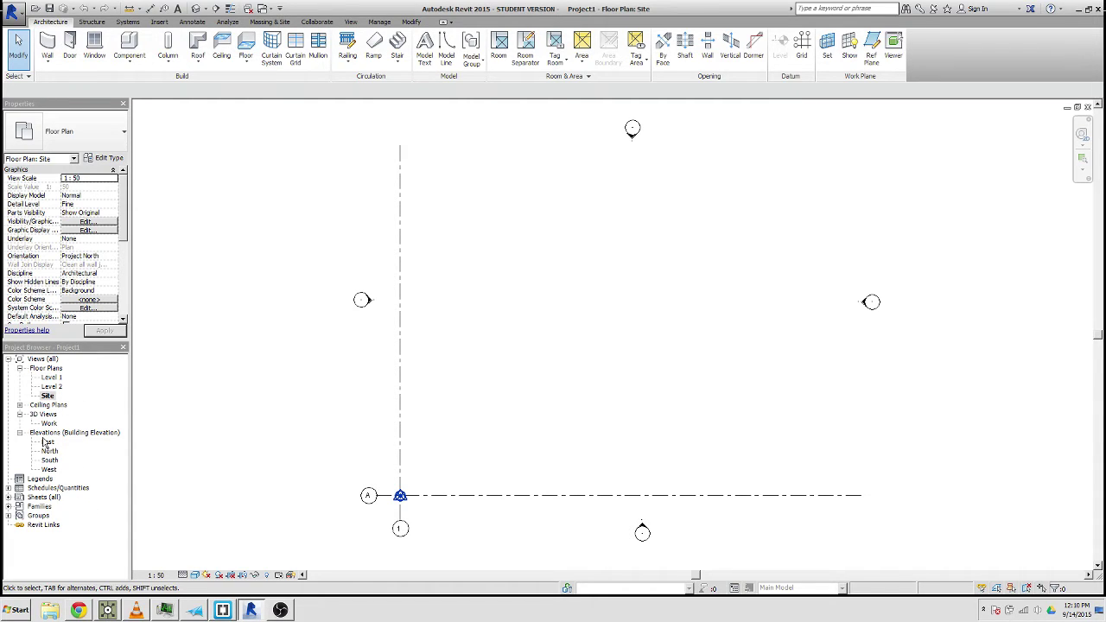
pyautogui.click(20, 405)
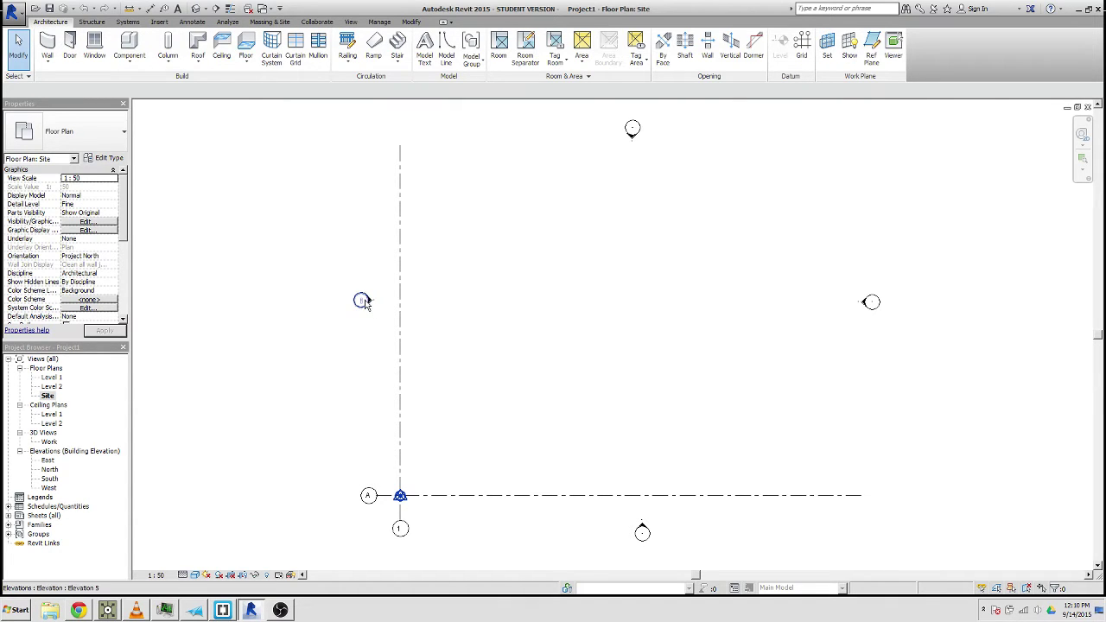
# Examine the west elevation marker and grid line 1 in the Site plan
pyautogui.click(362, 301)
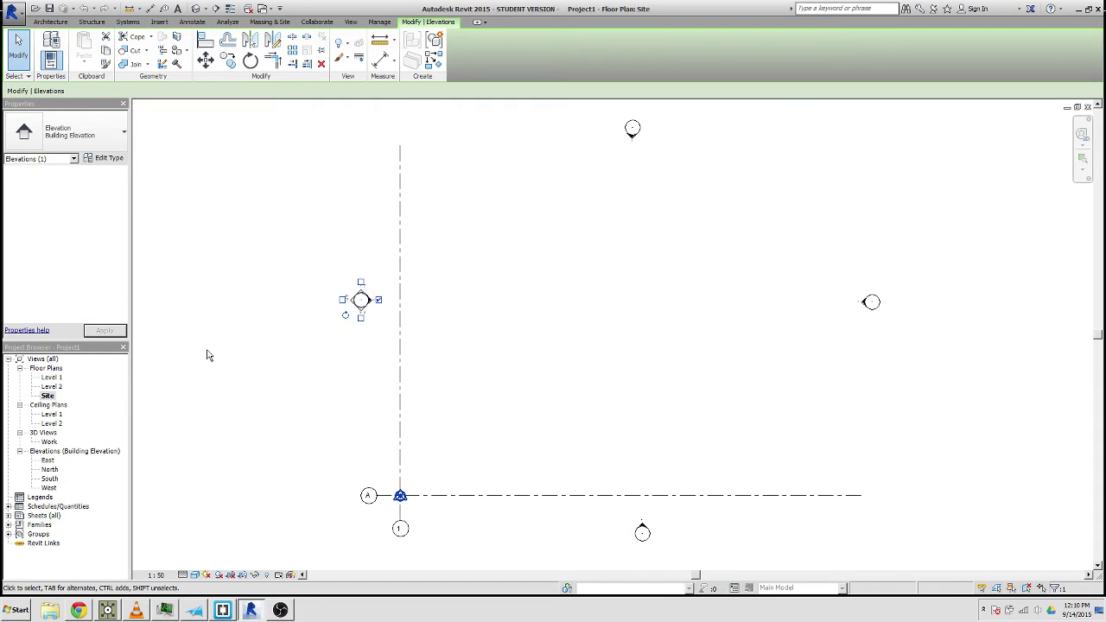
pyautogui.click(299, 403)
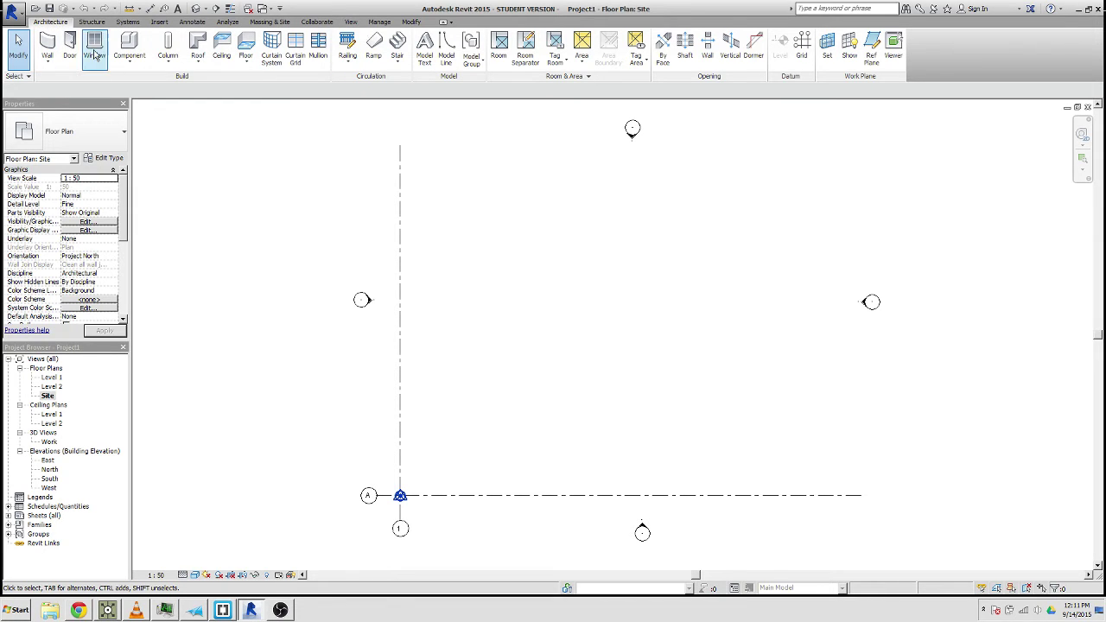
pyautogui.click(92, 21)
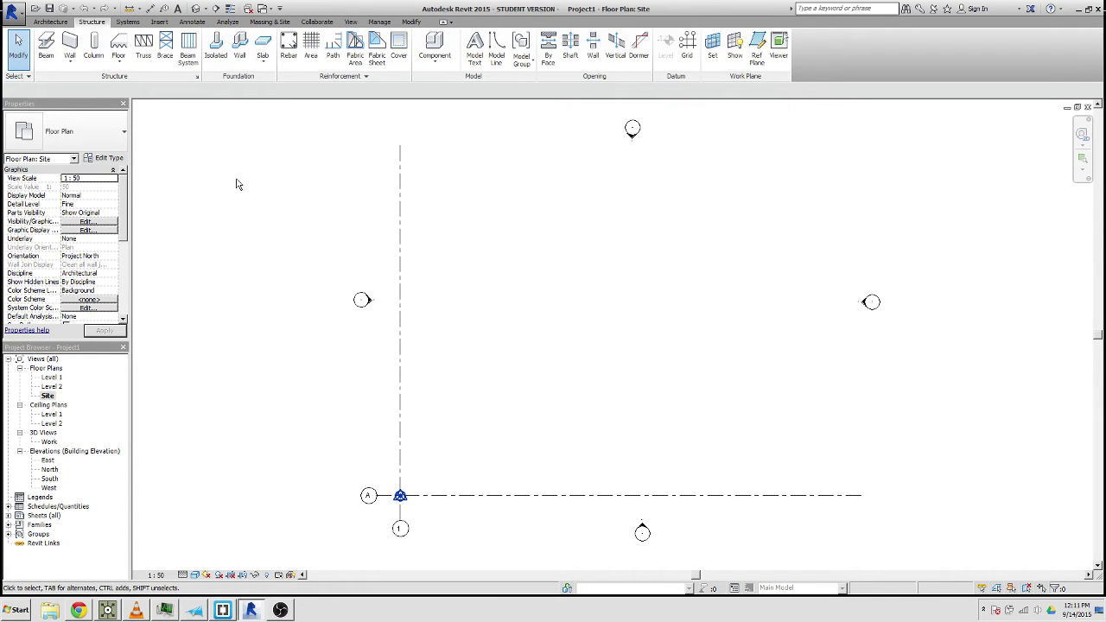
pyautogui.click(399, 288)
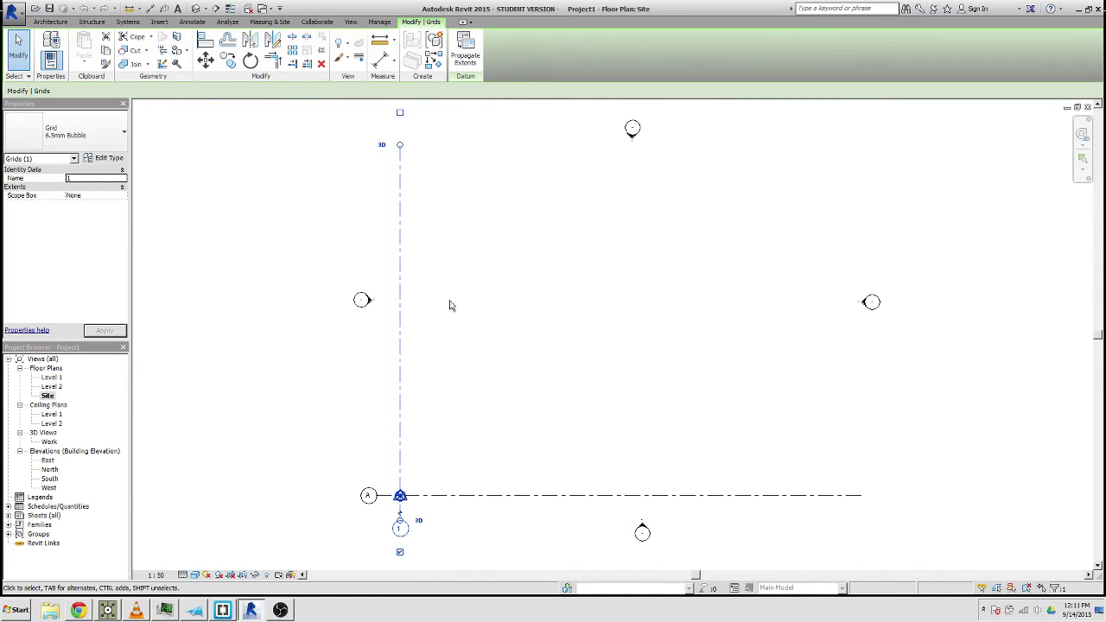
pyautogui.click(548, 372)
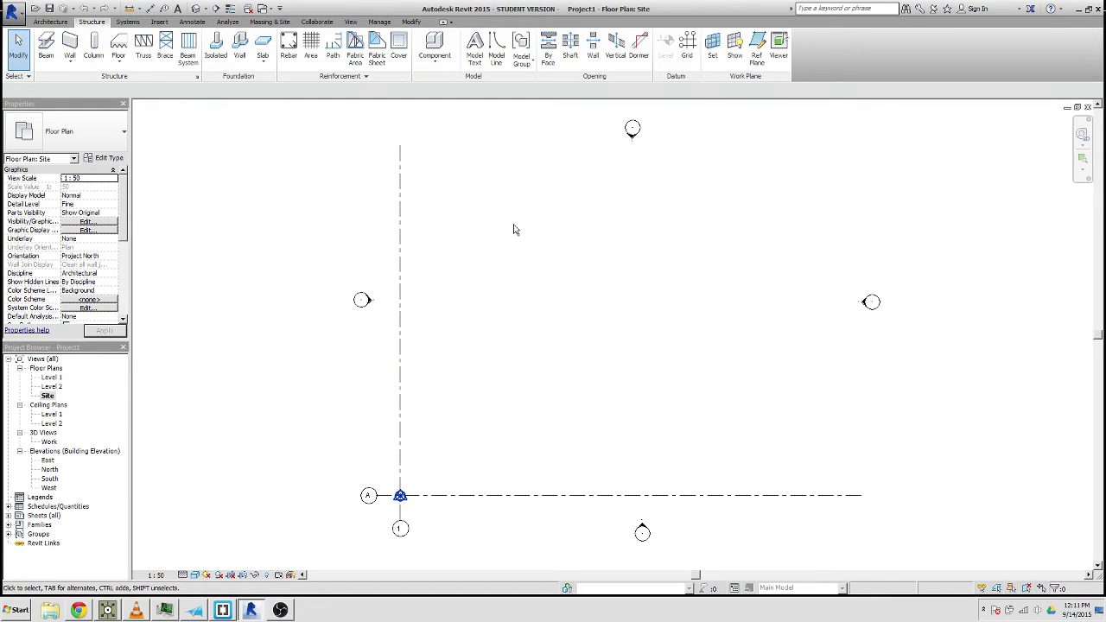
pyautogui.click(401, 177)
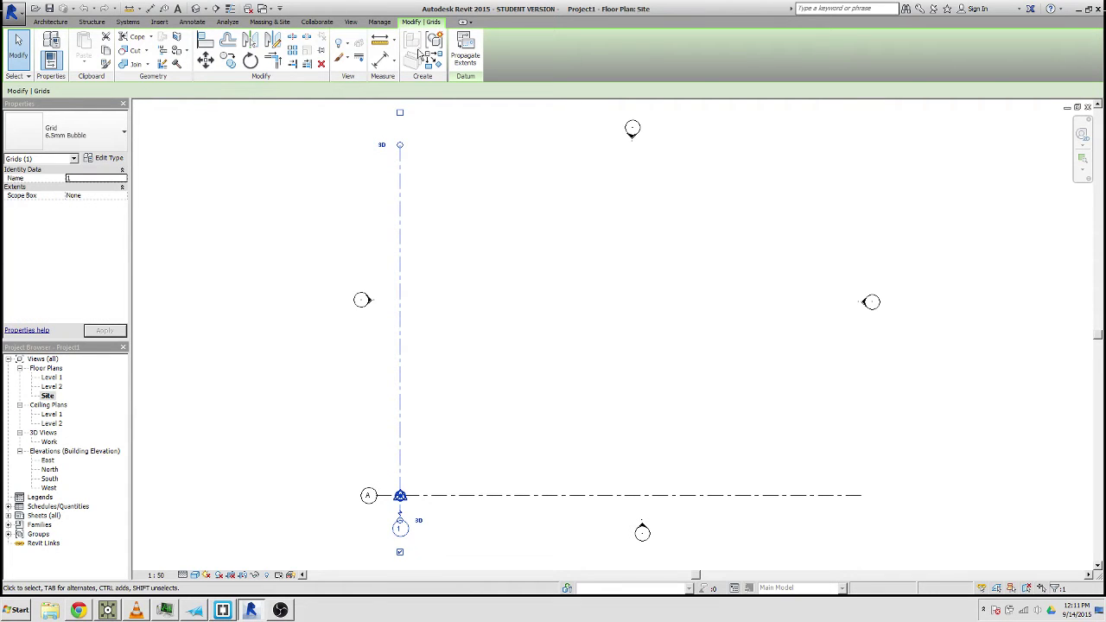
pyautogui.click(244, 232)
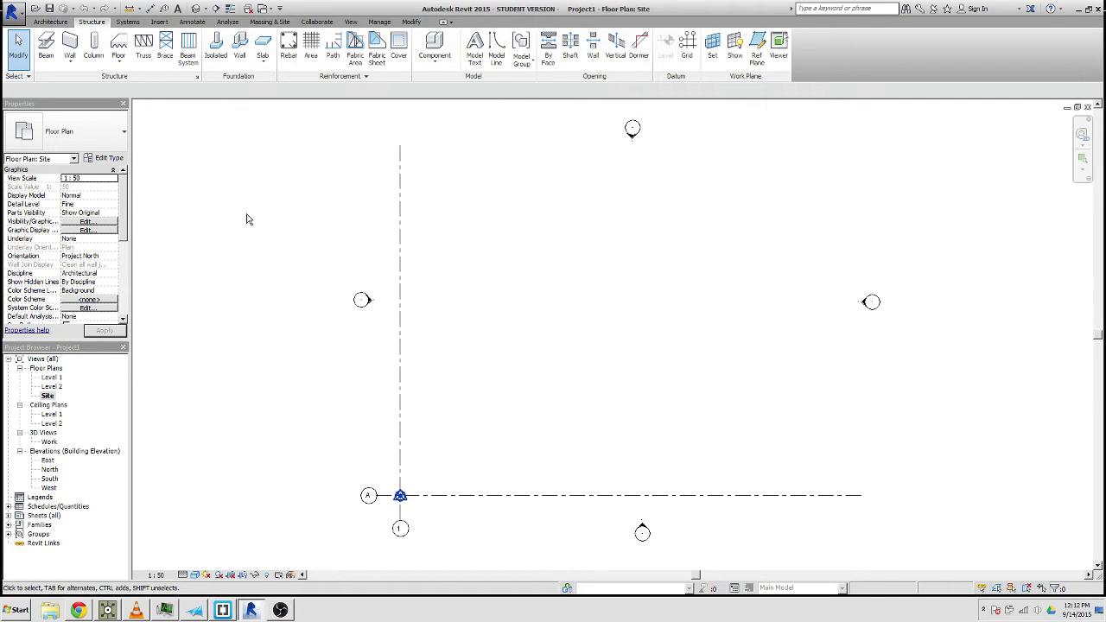
pyautogui.click(60, 22)
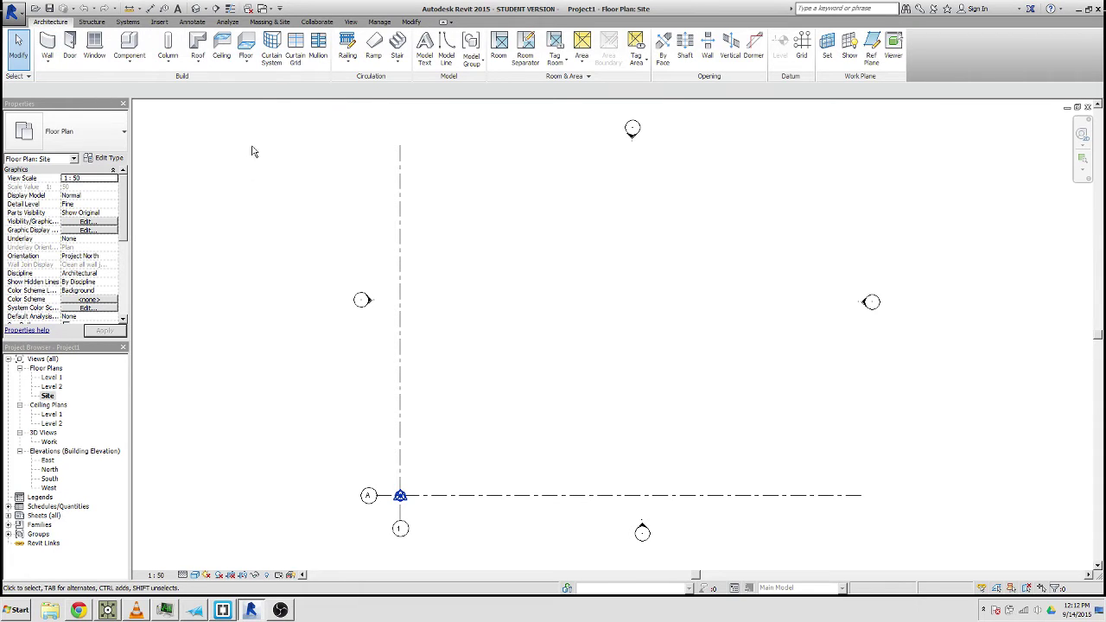
pyautogui.click(52, 65)
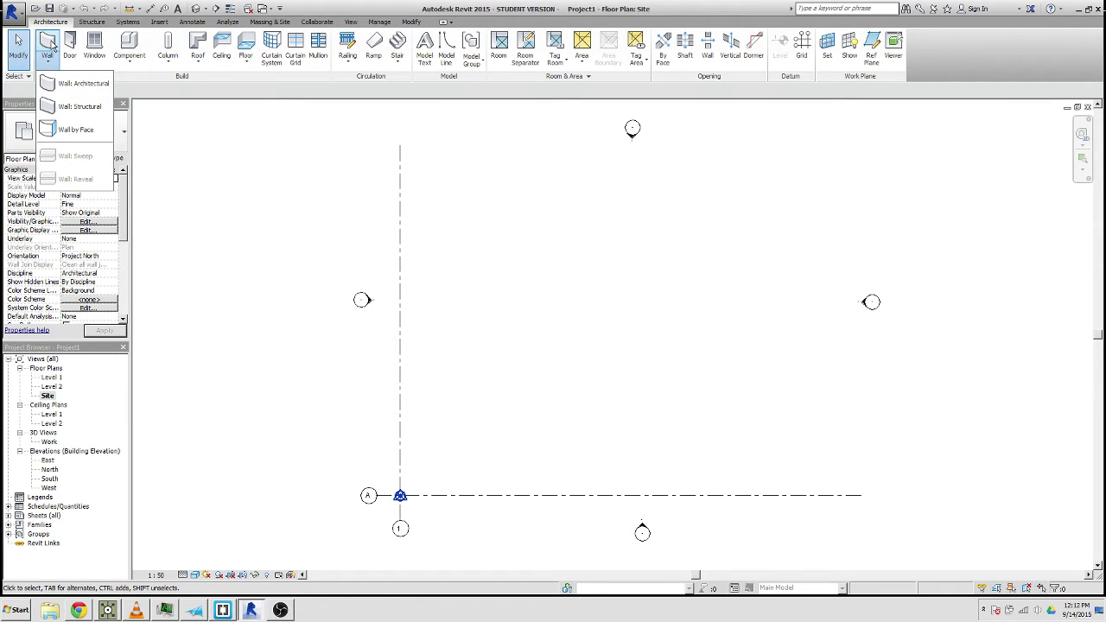
pyautogui.click(247, 143)
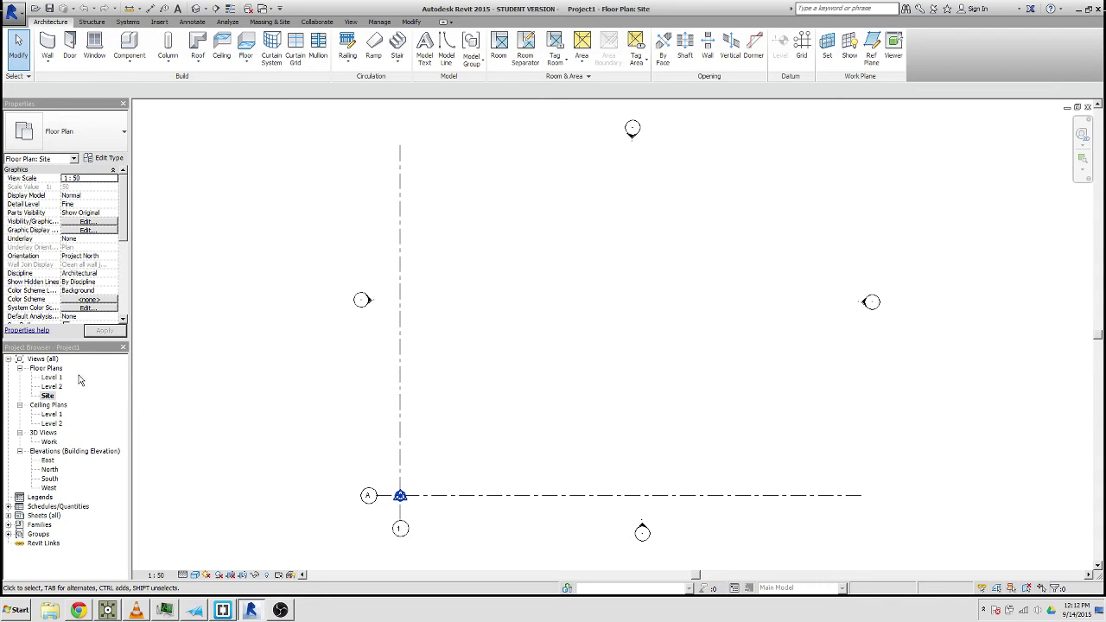
# On the Level 1 floor plan, start an architectural wall with its height up to Level 2 and location line Finish Face: Exterior
pyautogui.doubleClick(50, 377)
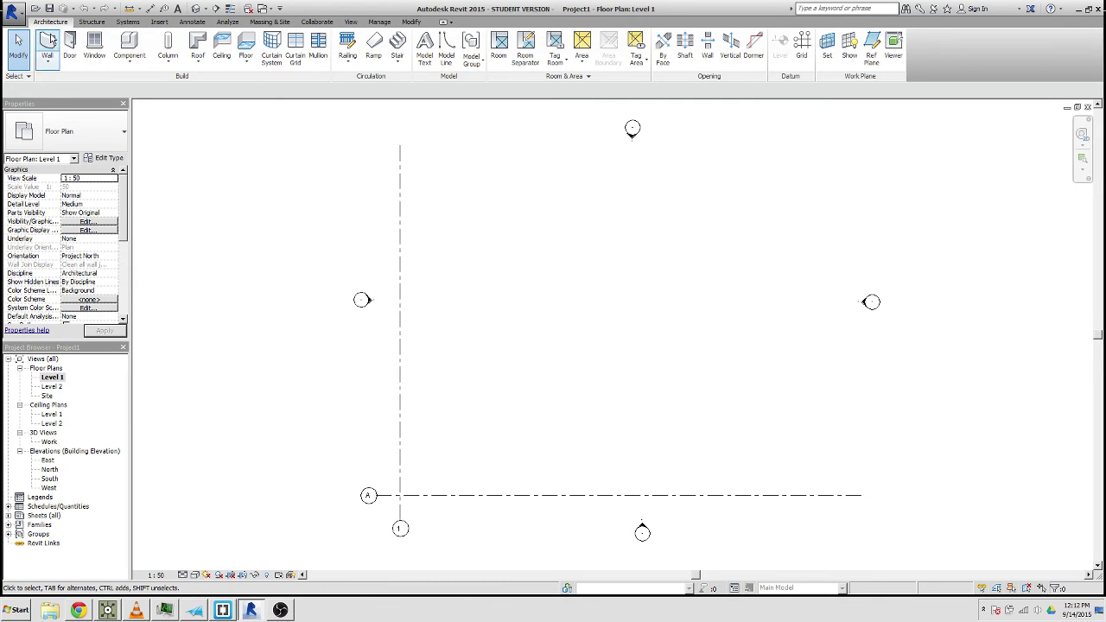
pyautogui.click(48, 42)
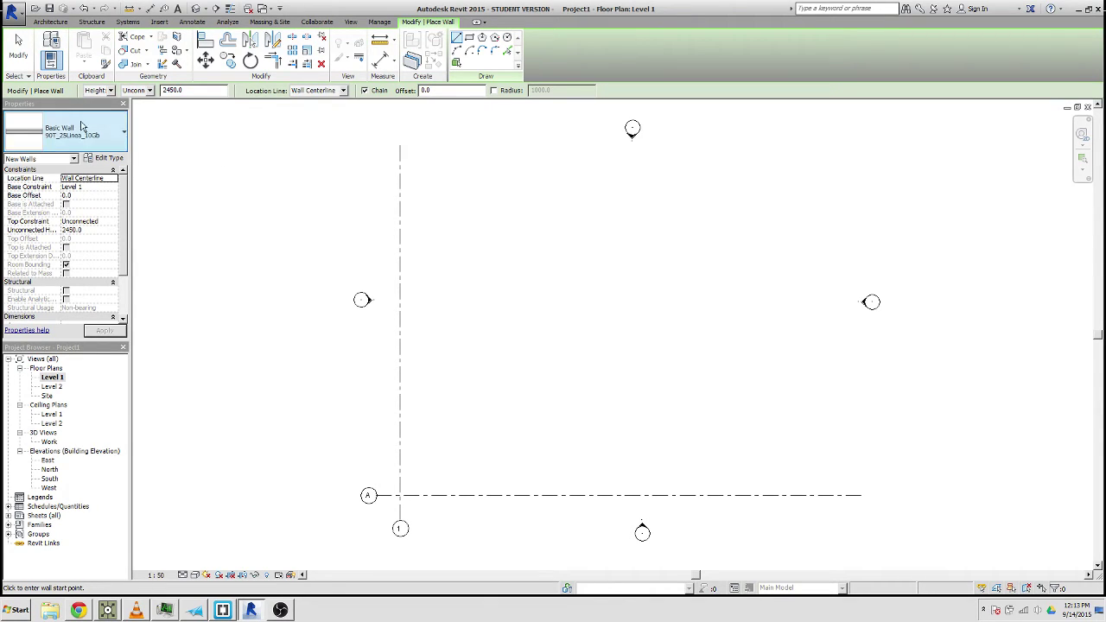
pyautogui.click(111, 91)
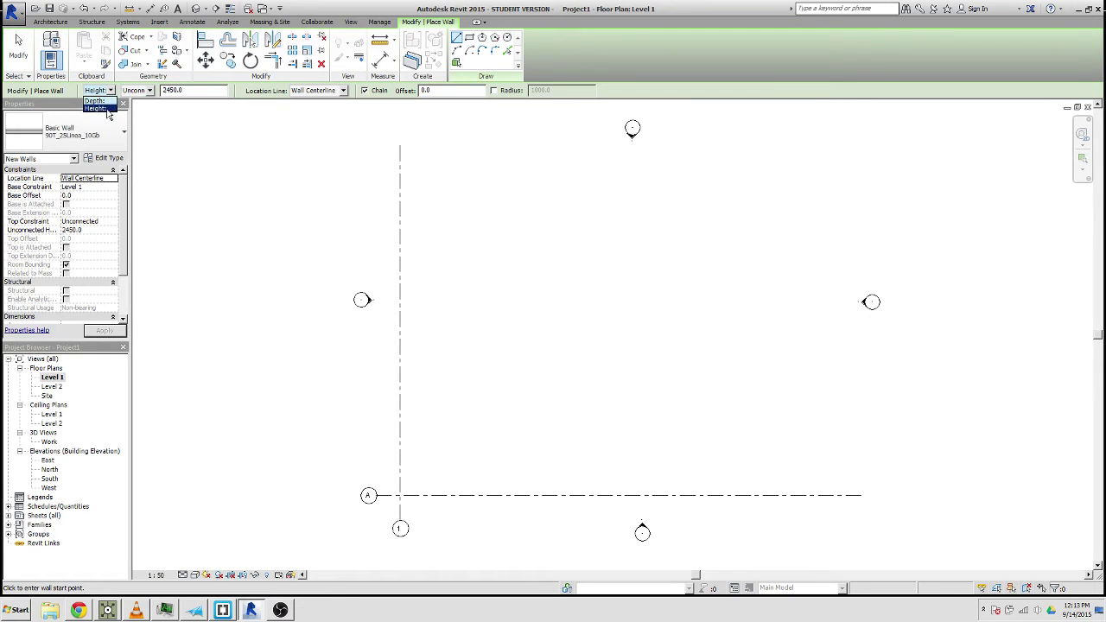
pyautogui.click(113, 92)
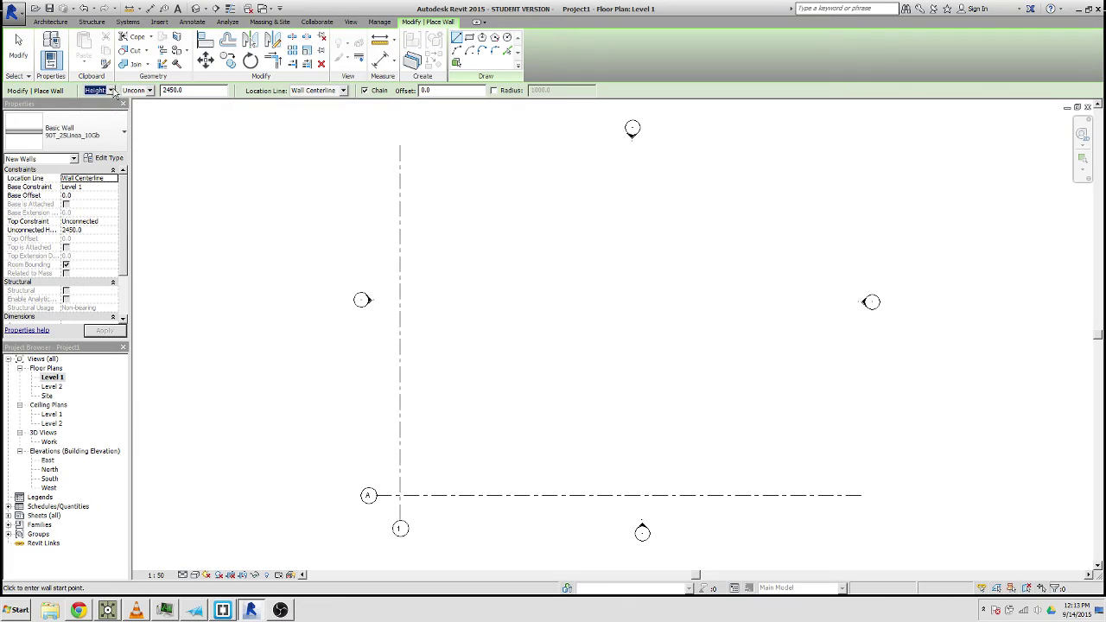
pyautogui.click(150, 89)
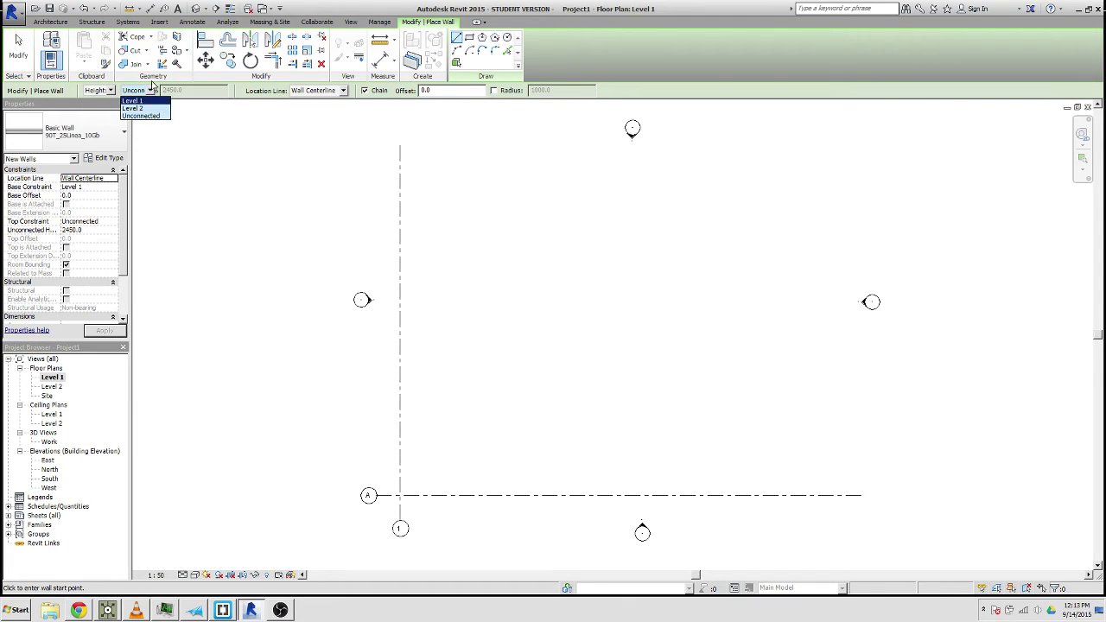
pyautogui.click(141, 115)
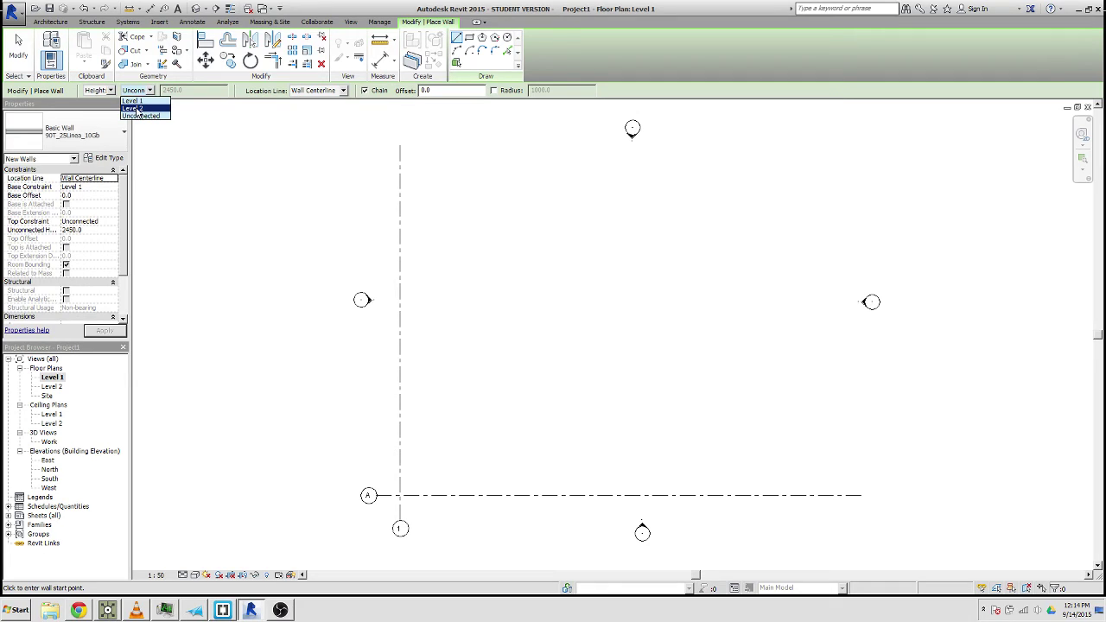
pyautogui.click(135, 109)
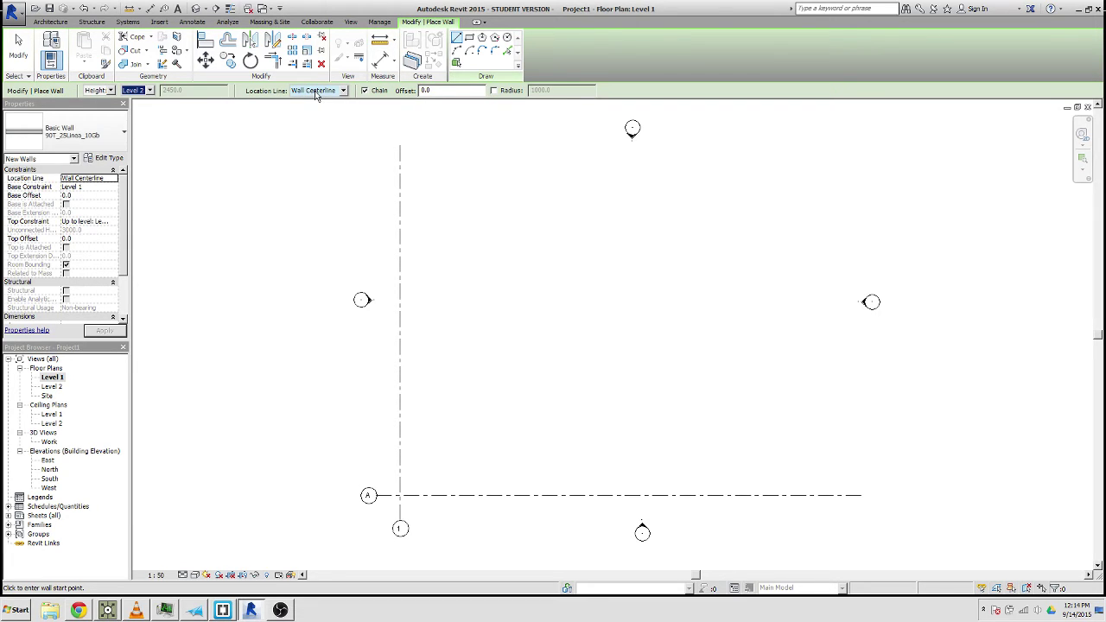
pyautogui.click(316, 93)
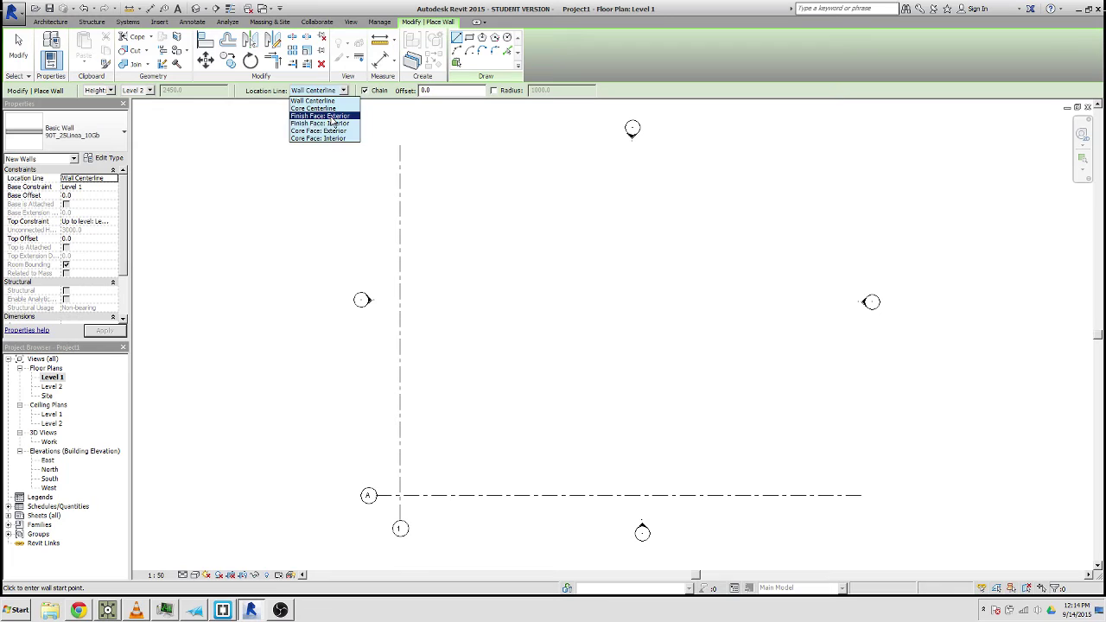
pyautogui.click(331, 117)
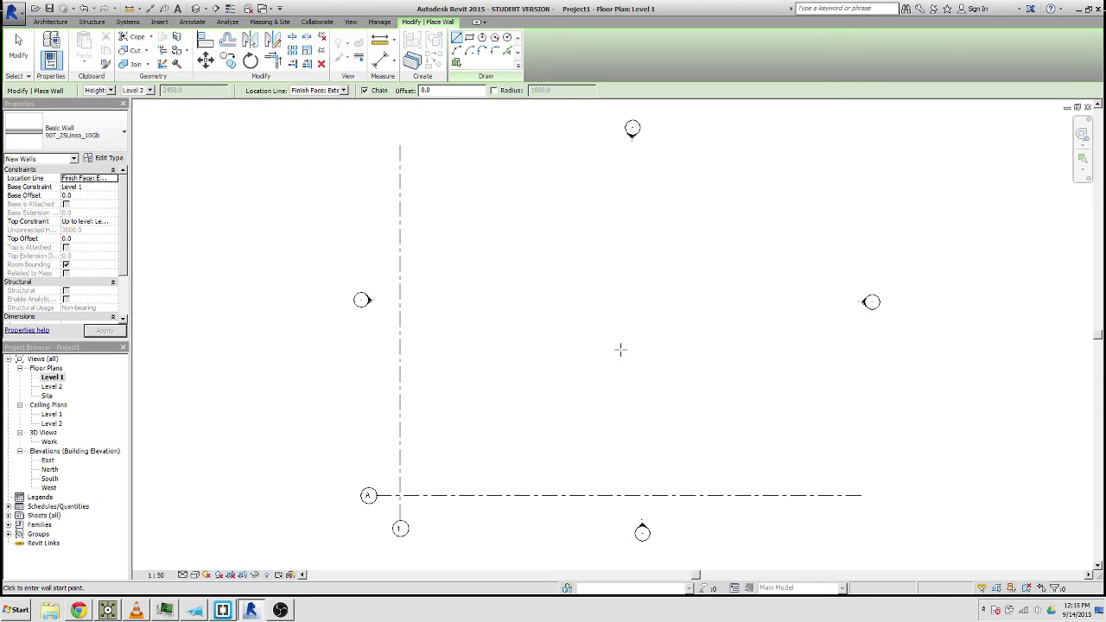
# Draw the first wall 10000 mm long, running nearly straight up from a point inside the two grid lines
pyautogui.click(492, 449)
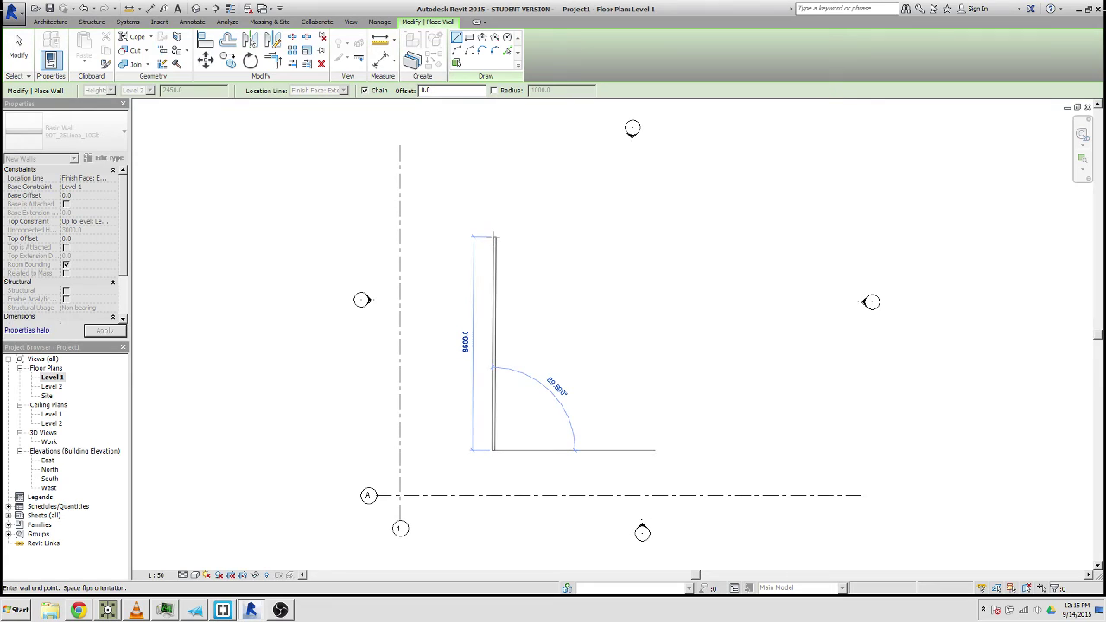
pyautogui.write('1')
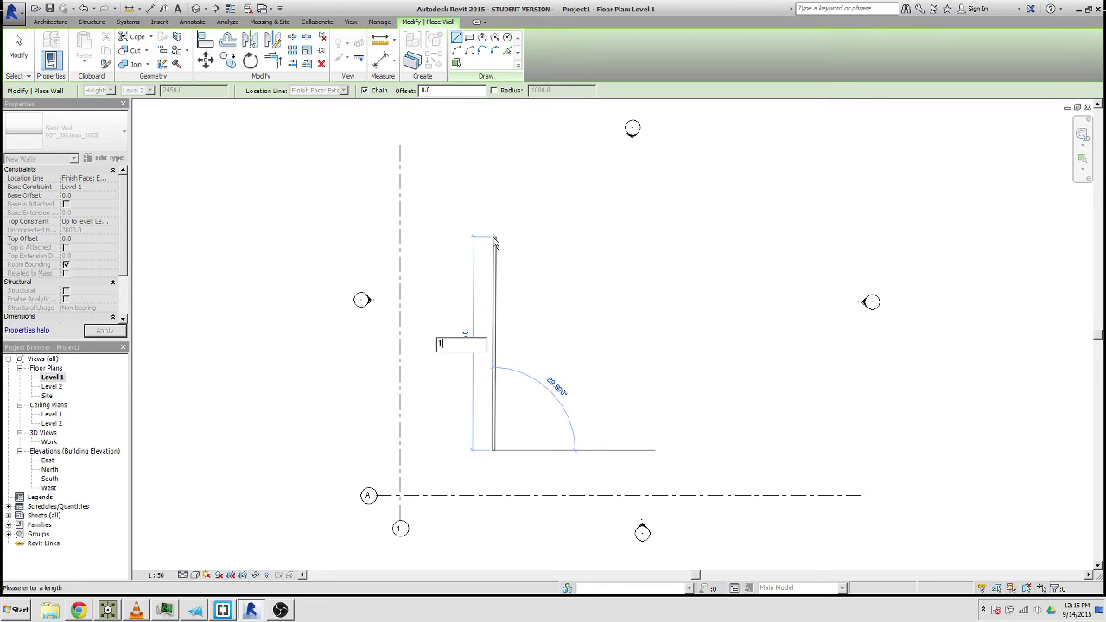
pyautogui.write('0000')
pyautogui.press('Return')
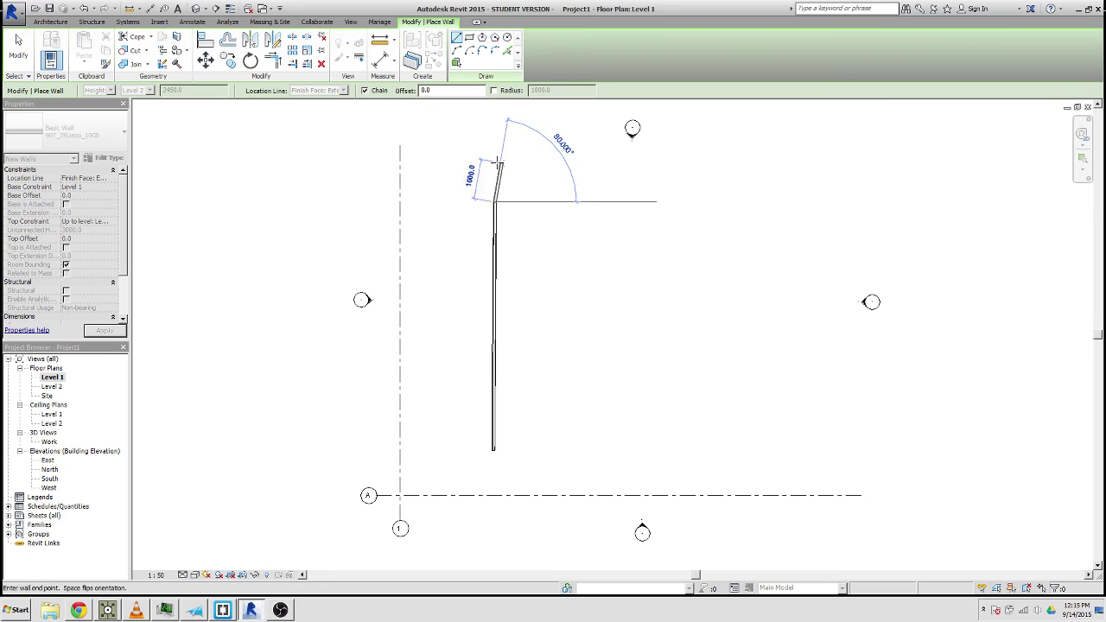
# Continue the wall chain through five freehand corners and close the irregular outline at the first wall's start point
pyautogui.click(598, 170)
pyautogui.click(766, 251)
pyautogui.click(695, 357)
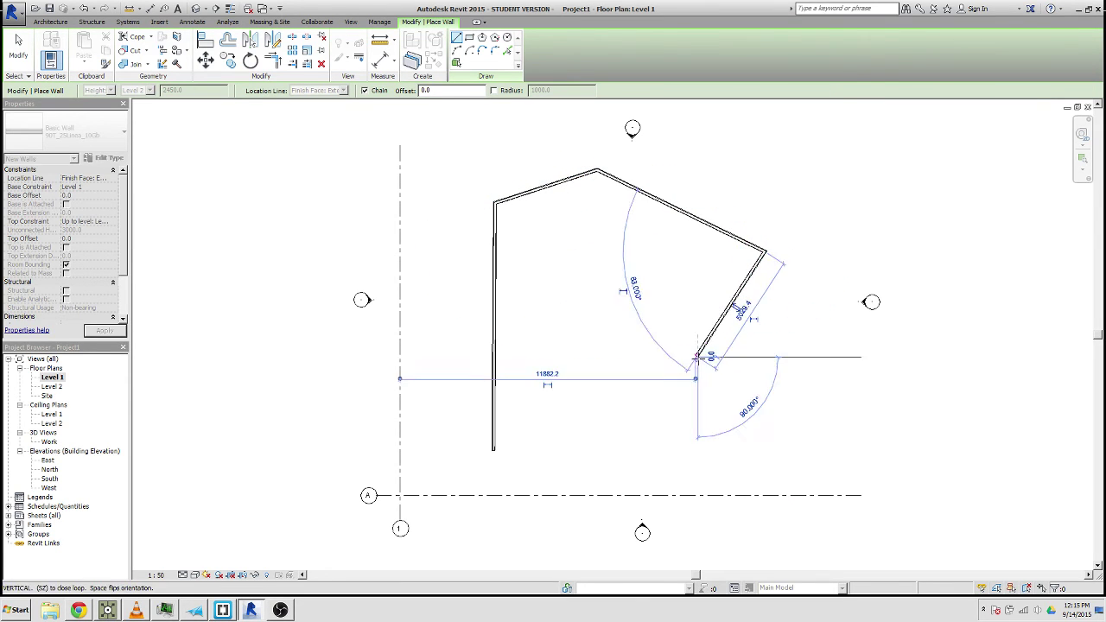
pyautogui.click(864, 478)
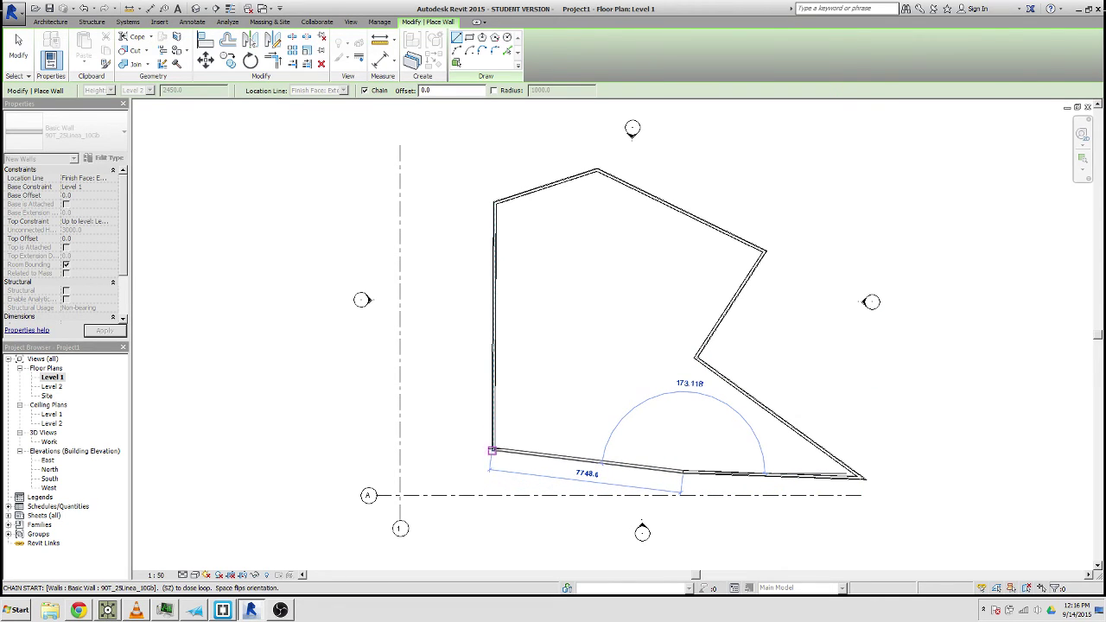
pyautogui.click(490, 450)
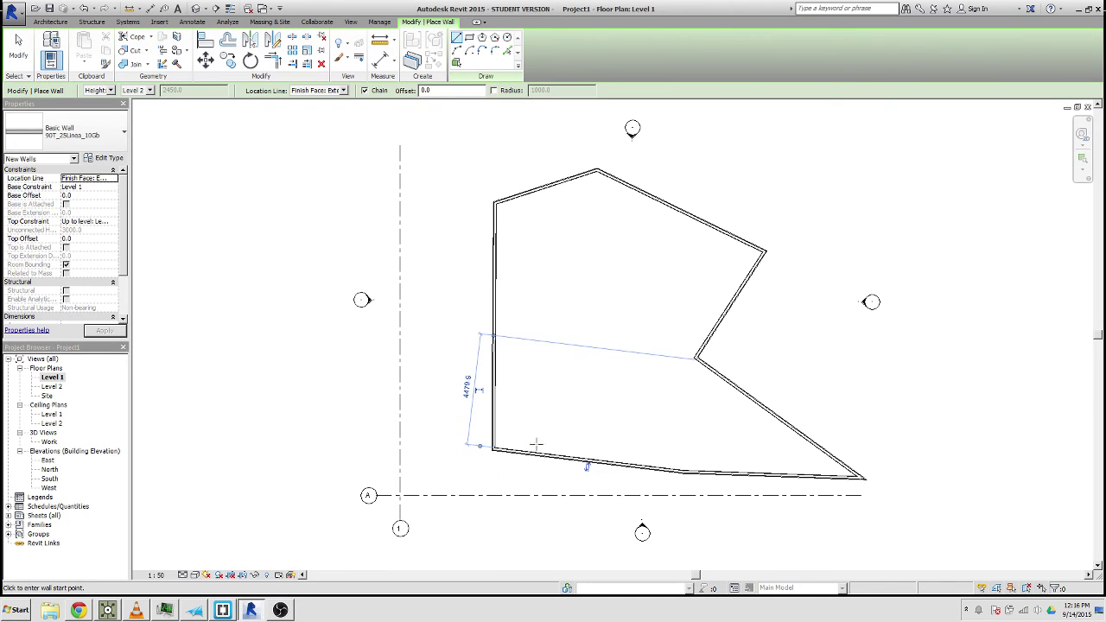
# Inspect the wall layers where the chain closes, and view the walls in the Work 3D view
pyautogui.scroll(8, 487, 461)
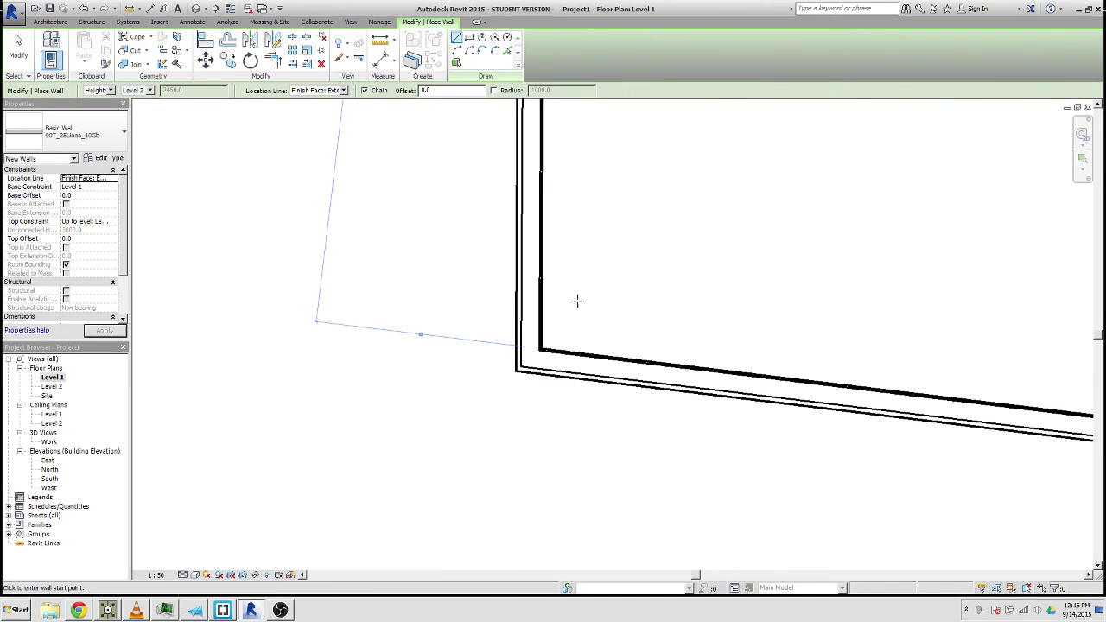
pyautogui.scroll(1, 471, 497)
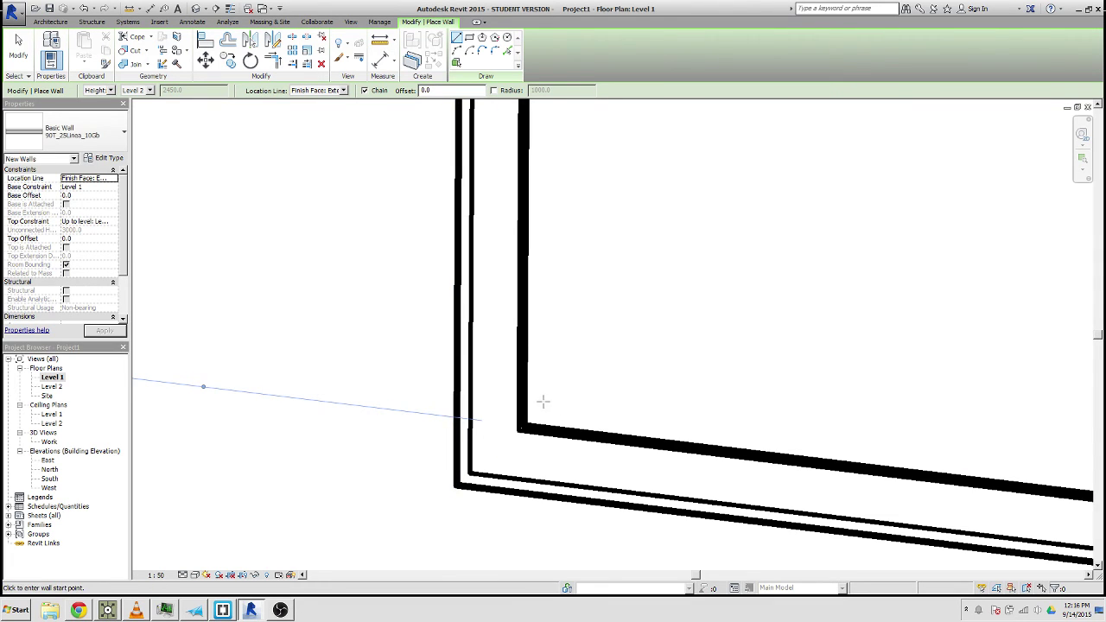
pyautogui.scroll(-5, 403, 395)
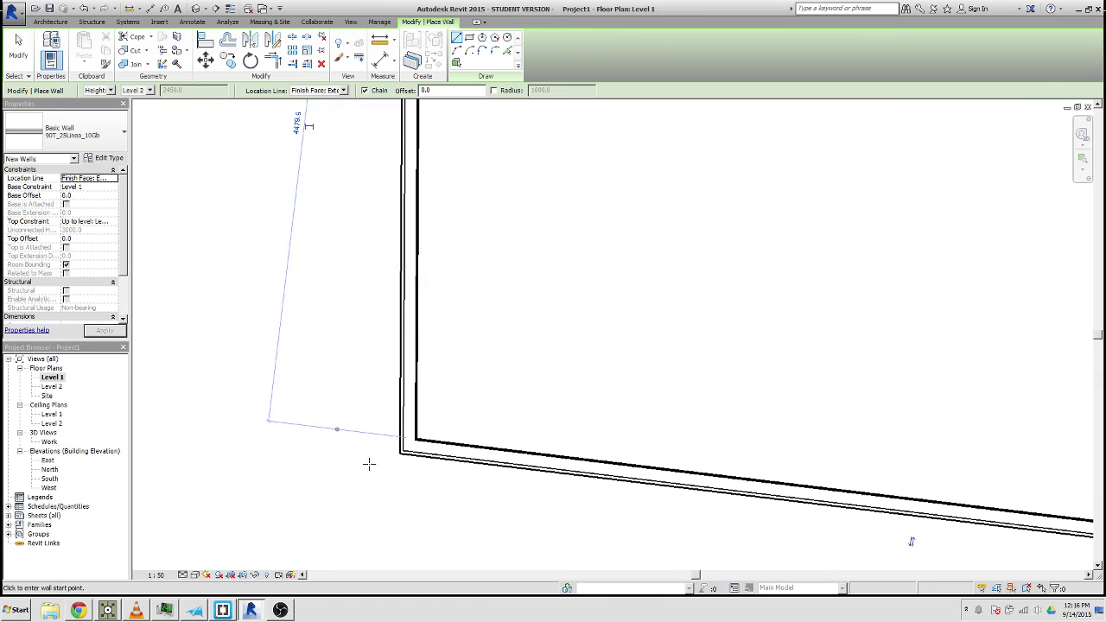
pyautogui.scroll(-2, 328, 423)
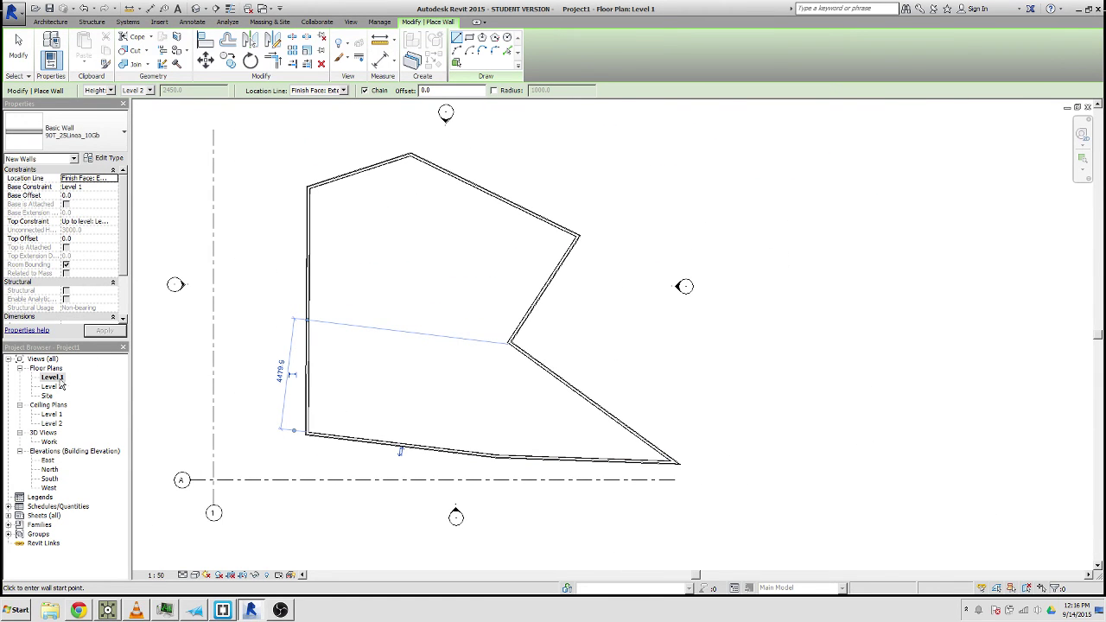
pyautogui.doubleClick(50, 441)
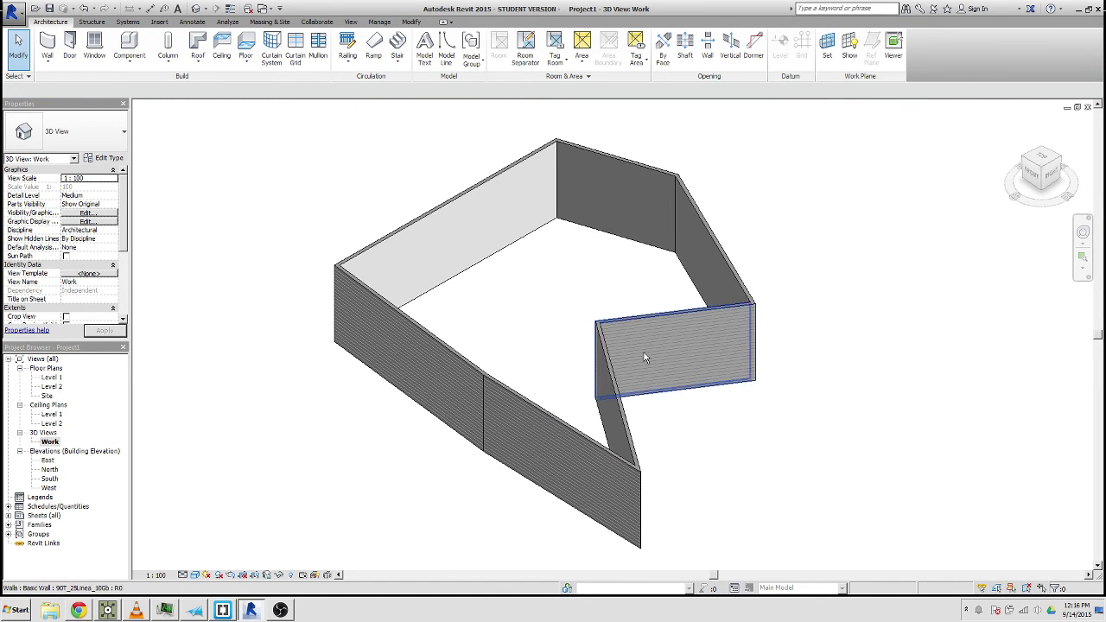
# In the East elevation, lower Level 2 to 1600, raise it to 3200, and check the walls in the Work 3D view
pyautogui.doubleClick(49, 460)
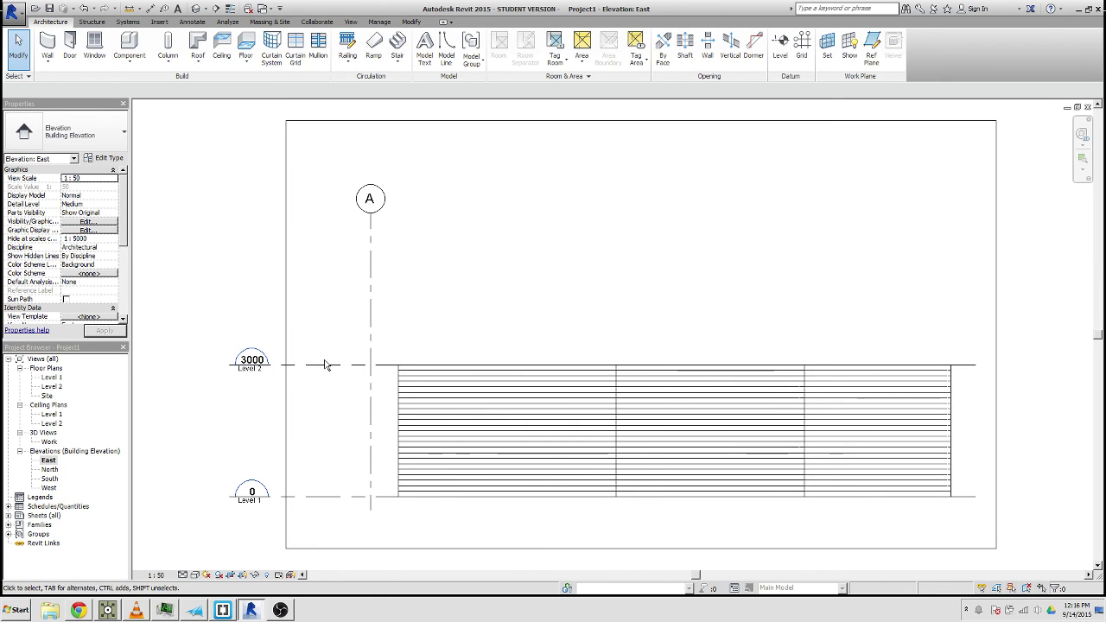
pyautogui.click(321, 365)
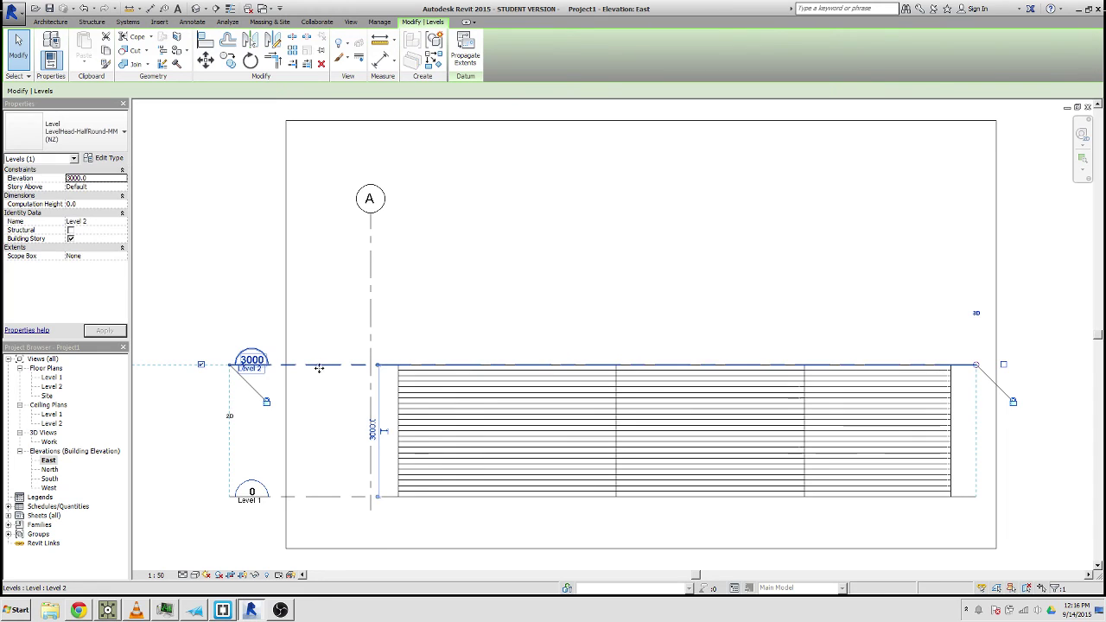
pyautogui.moveTo(318, 367); pyautogui.dragTo(318, 428)
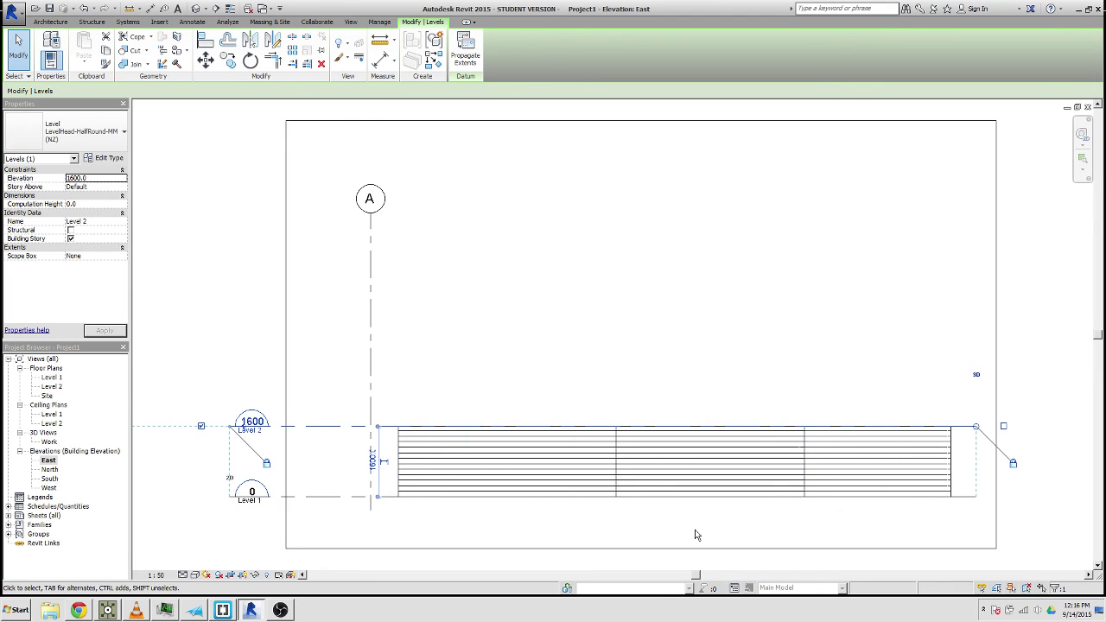
pyautogui.moveTo(332, 429); pyautogui.dragTo(335, 354)
pyautogui.click(403, 296)
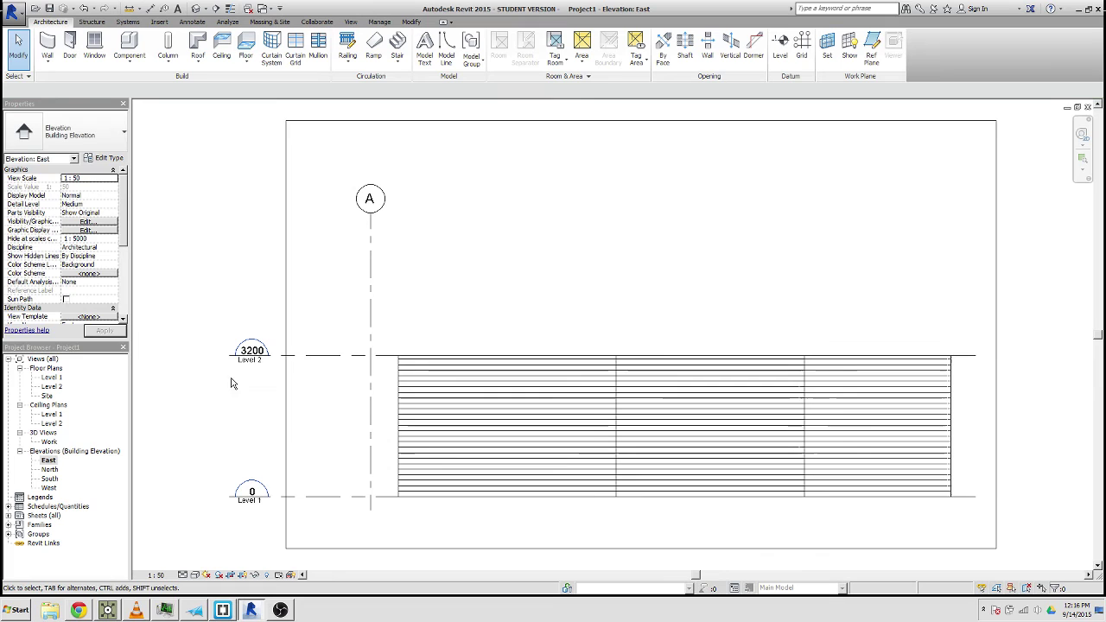
pyautogui.doubleClick(52, 442)
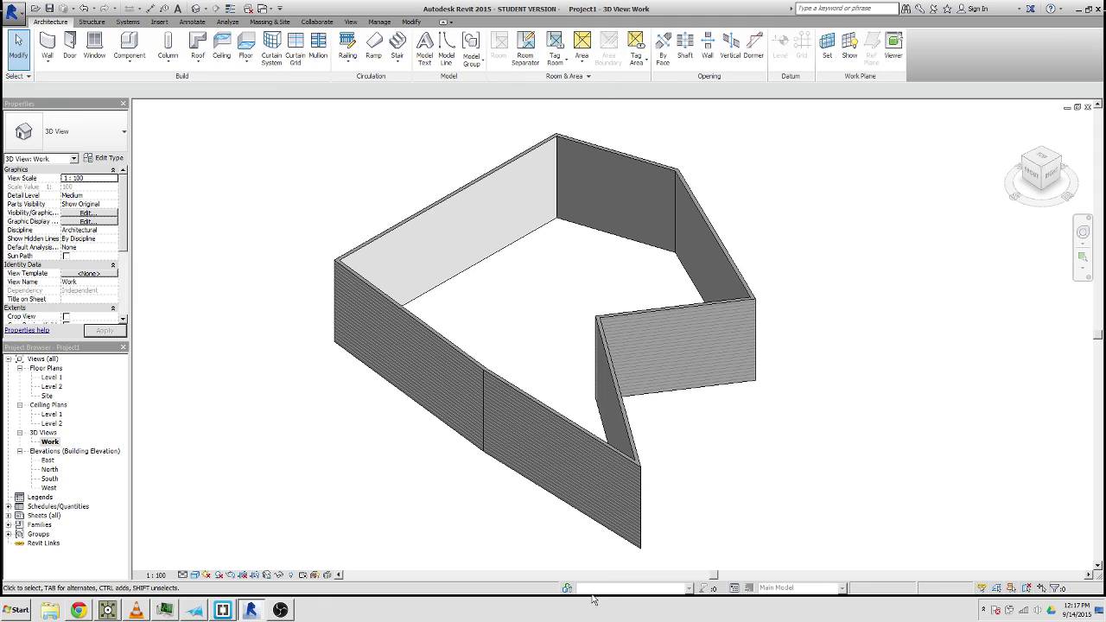
# On the Level 1 floor plan, draw a horizontal building section through the whole outline, crossing just below the inward corner and looking up the plan
pyautogui.doubleClick(51, 378)
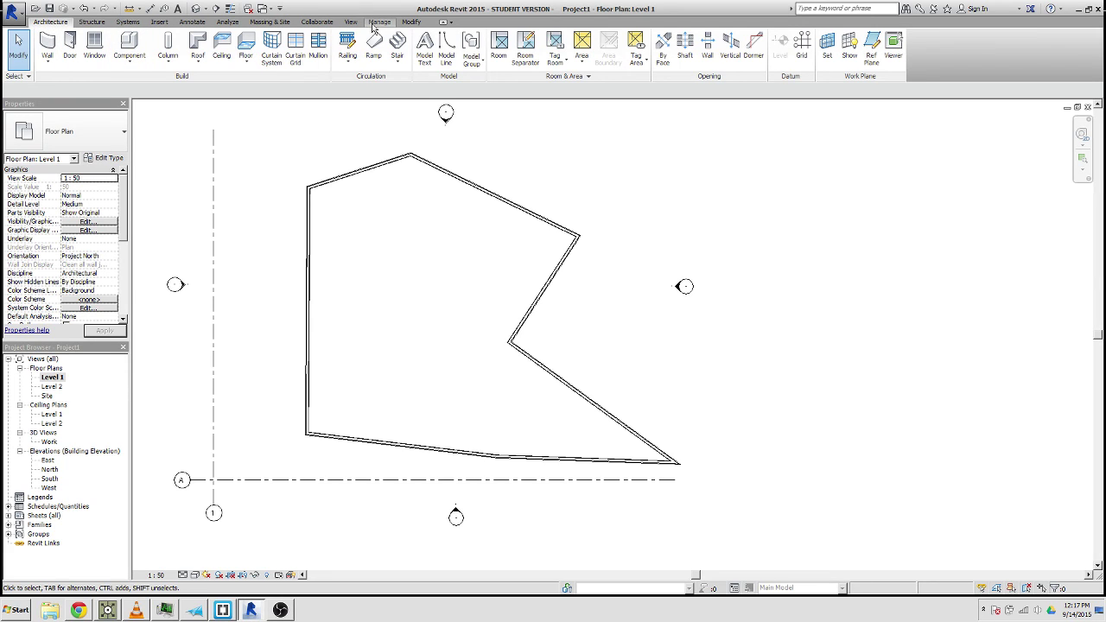
pyautogui.click(350, 21)
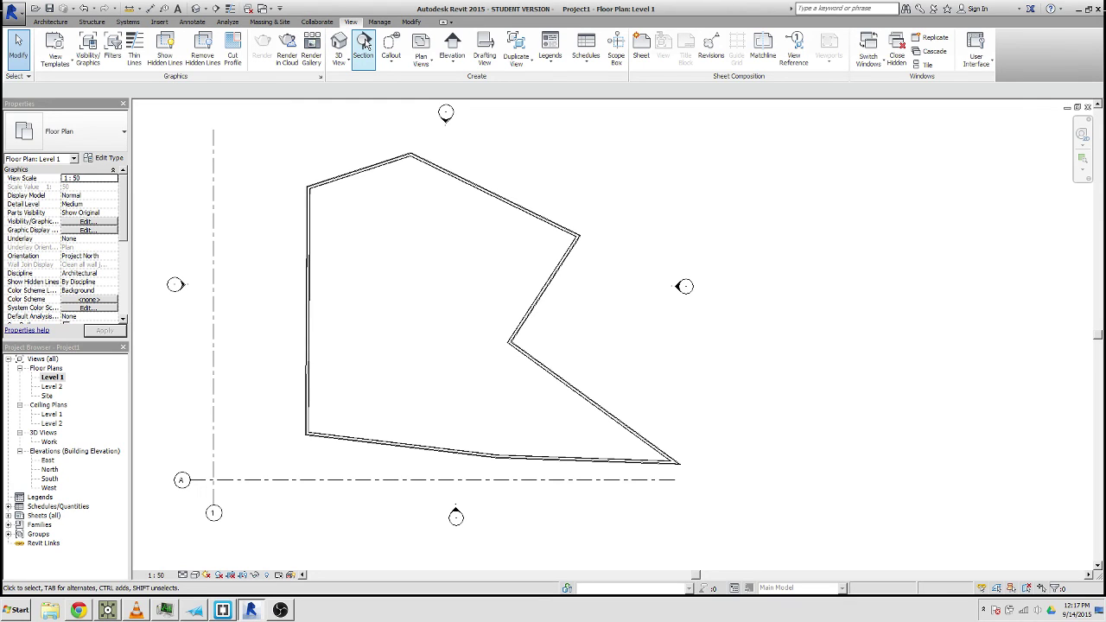
pyautogui.click(363, 45)
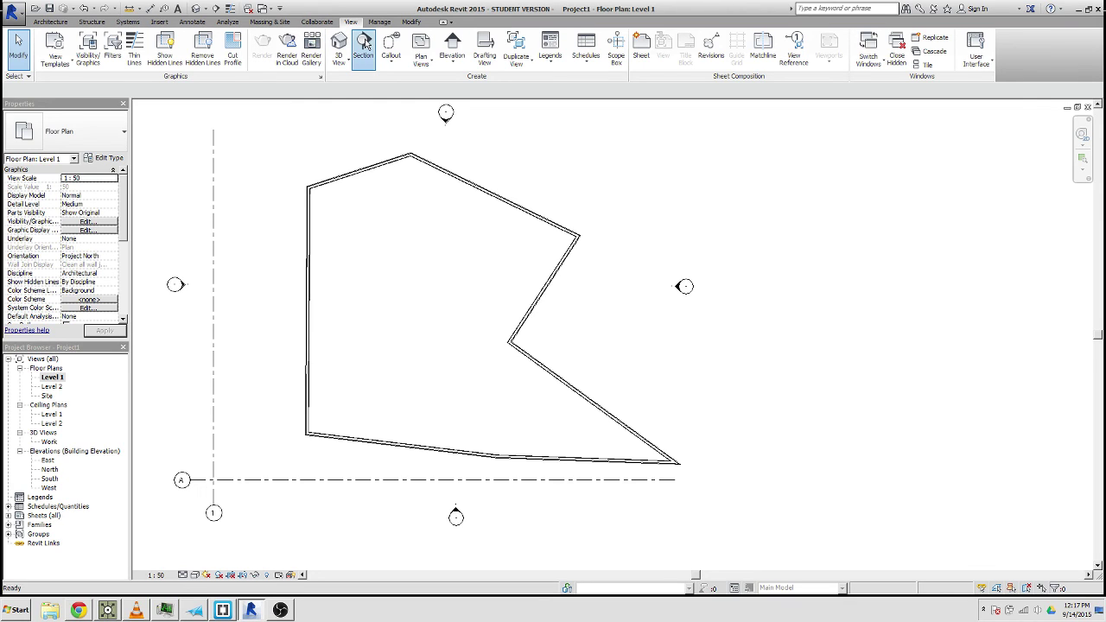
pyautogui.click(255, 354)
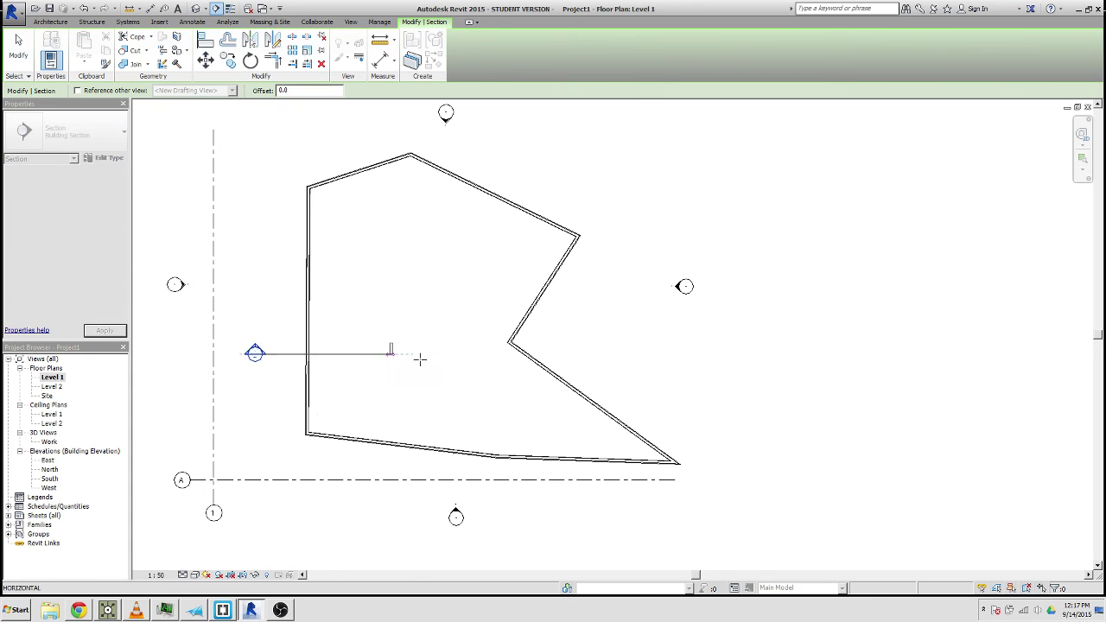
pyautogui.click(686, 353)
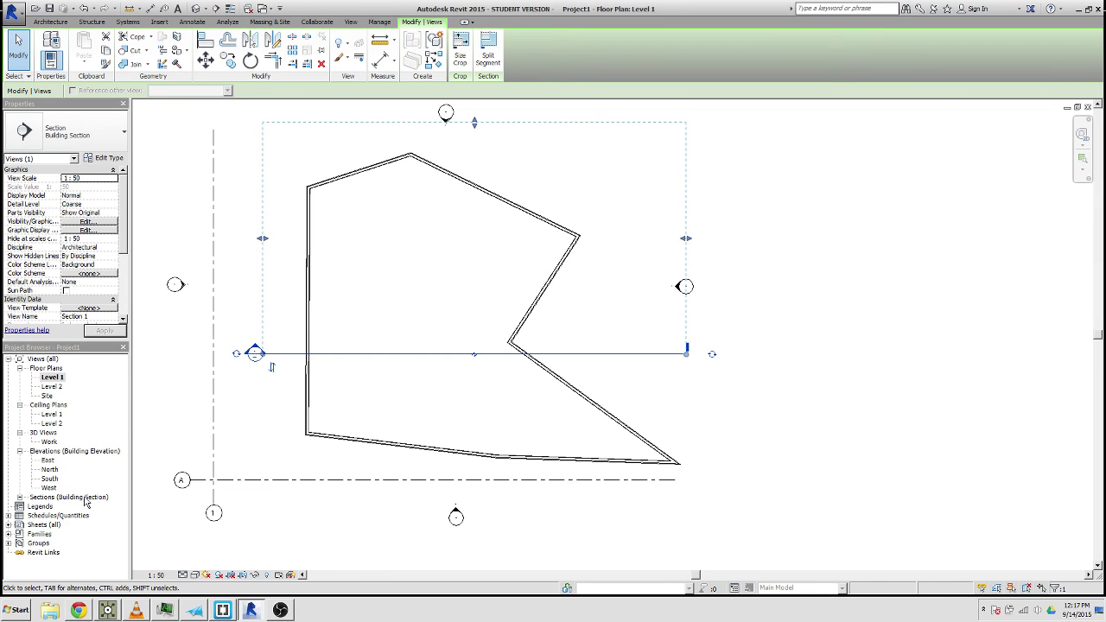
# Open the new Section 1 view from the building sections and clear the selection
pyautogui.click(19, 496)
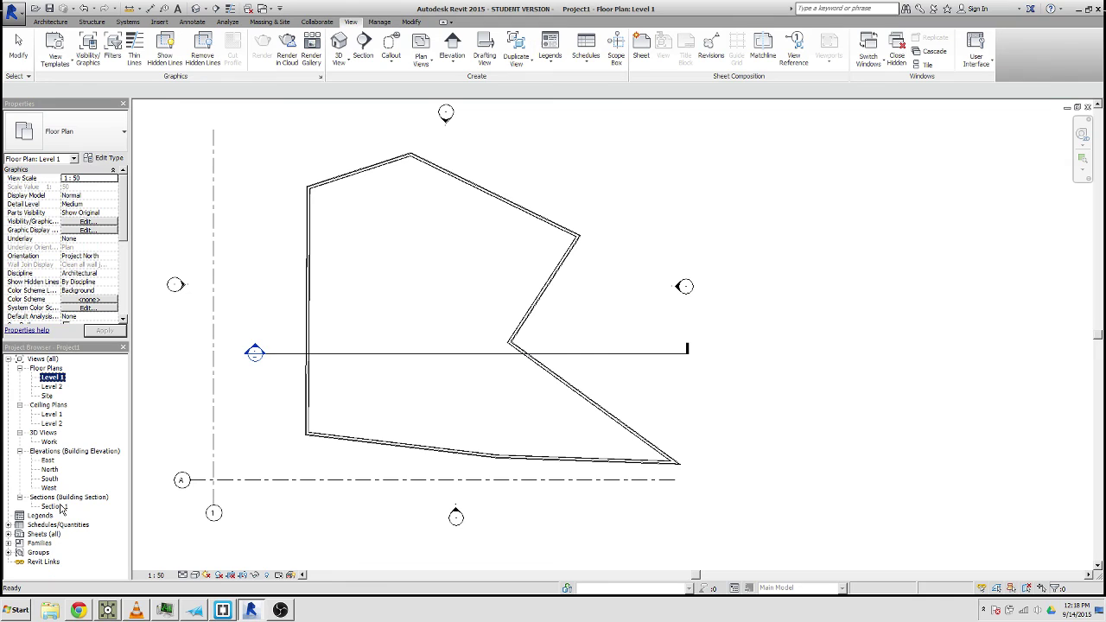
pyautogui.doubleClick(55, 507)
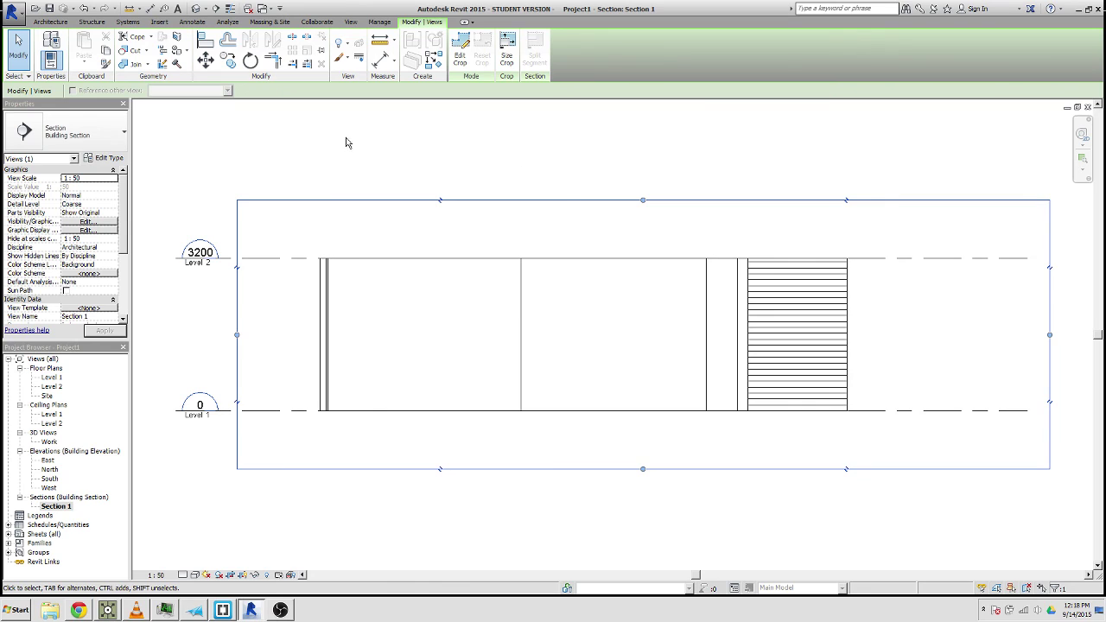
pyautogui.click(22, 55)
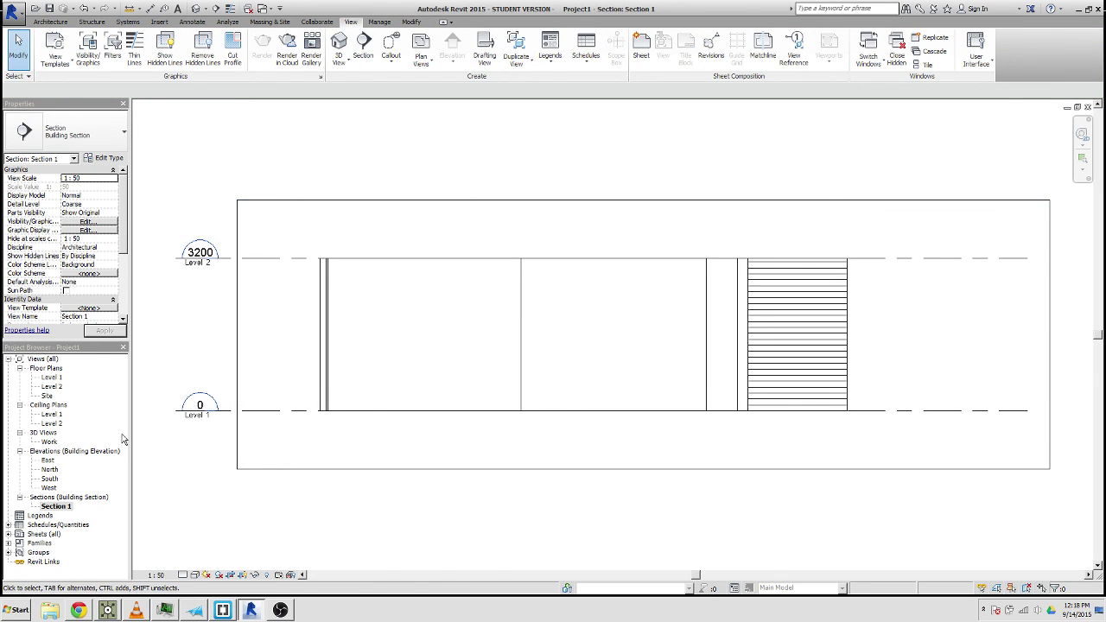
# Review the section line on the Level 1 floor plan and return to the Section 1 view
pyautogui.doubleClick(52, 377)
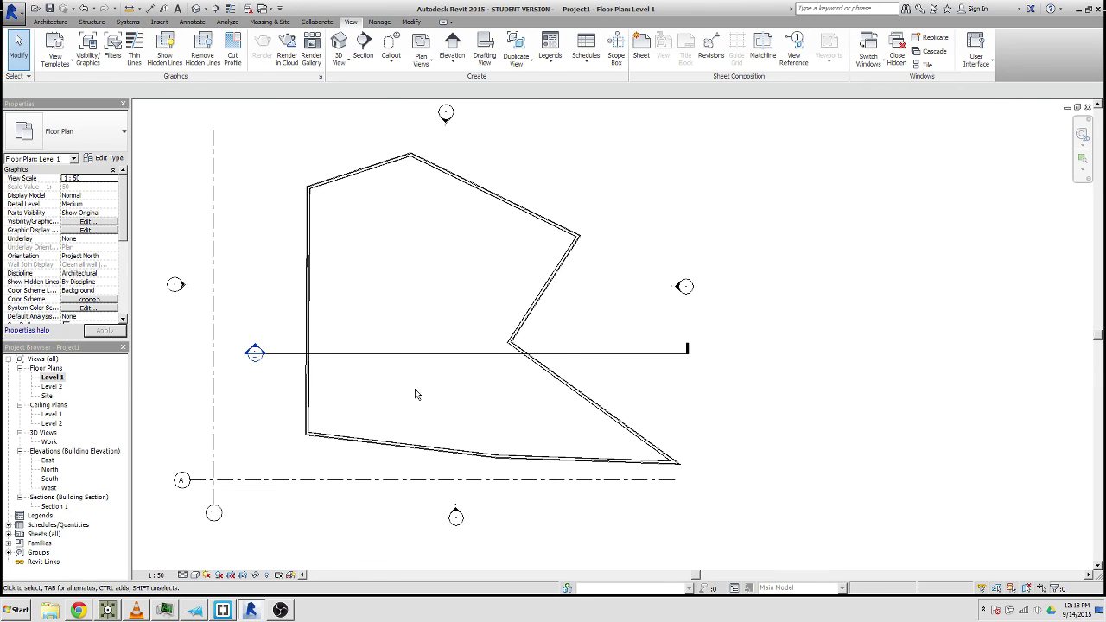
pyautogui.moveTo(395, 308); pyautogui.dragTo(462, 334, button='middle')
pyautogui.scroll(-2, 473, 339)
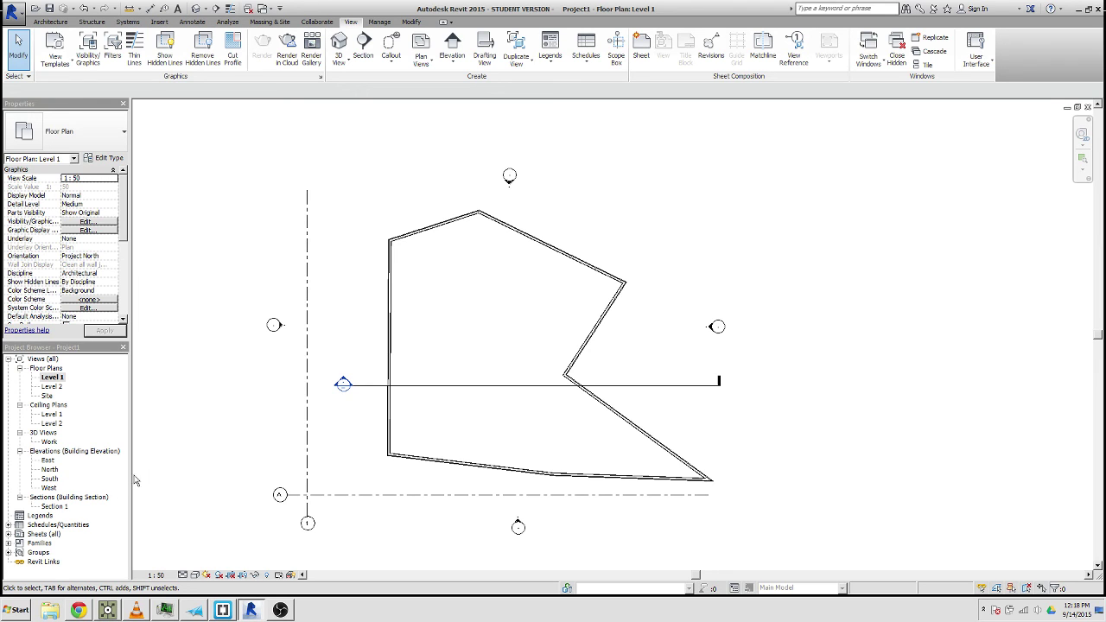
pyautogui.doubleClick(63, 509)
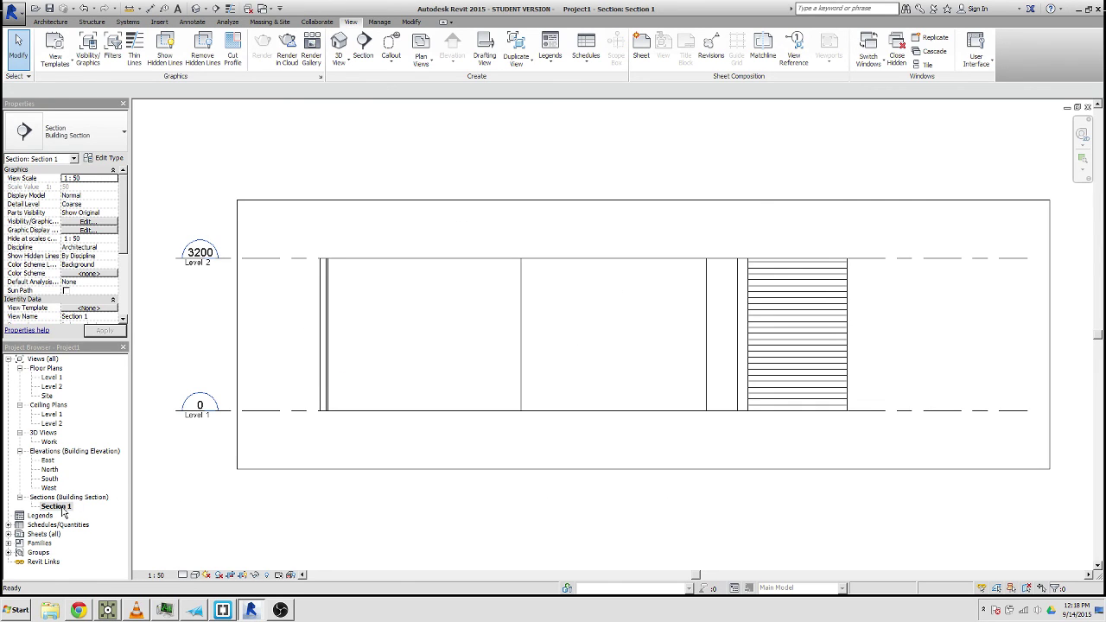